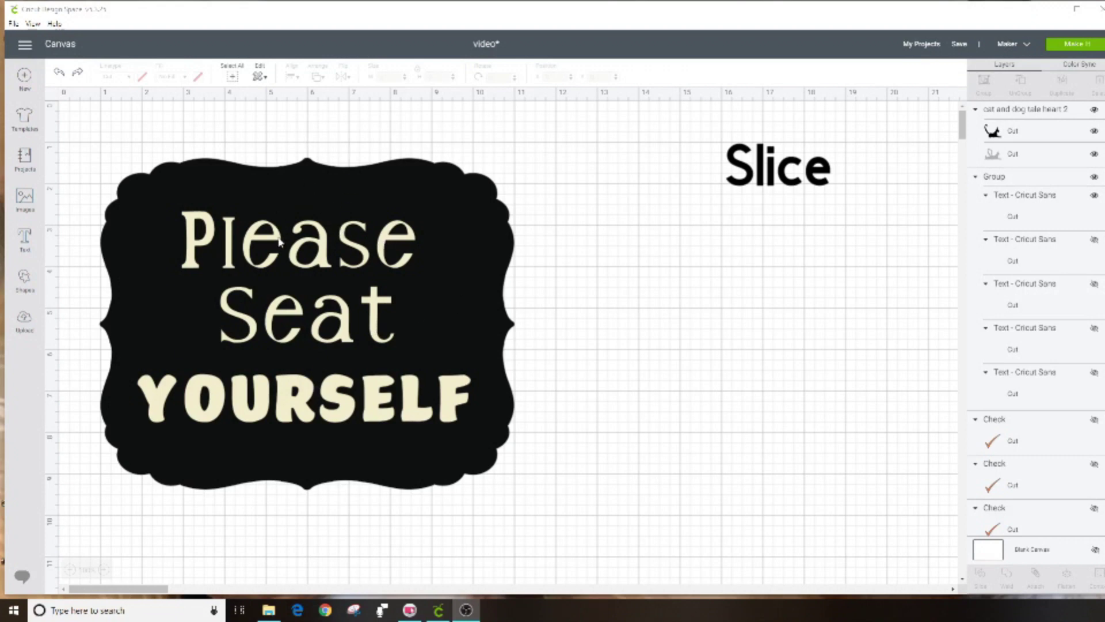
Step: Set YOURSELF aside, place Please Seat on the black frame, and slice them together
drag(279, 242, 666, 259)
click(433, 426)
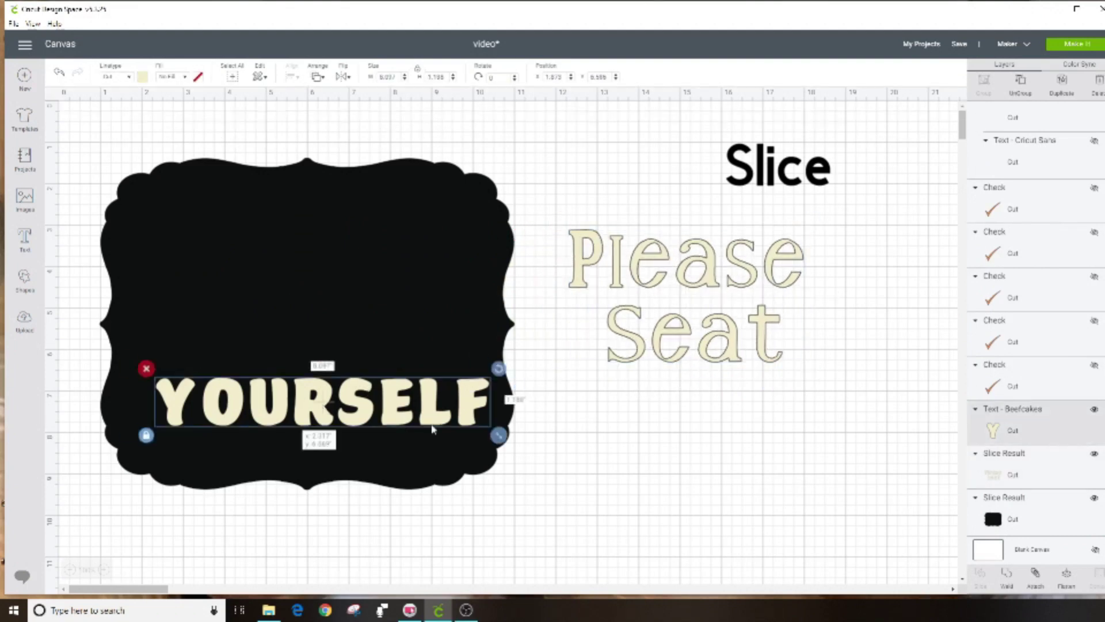
drag(433, 429, 849, 450)
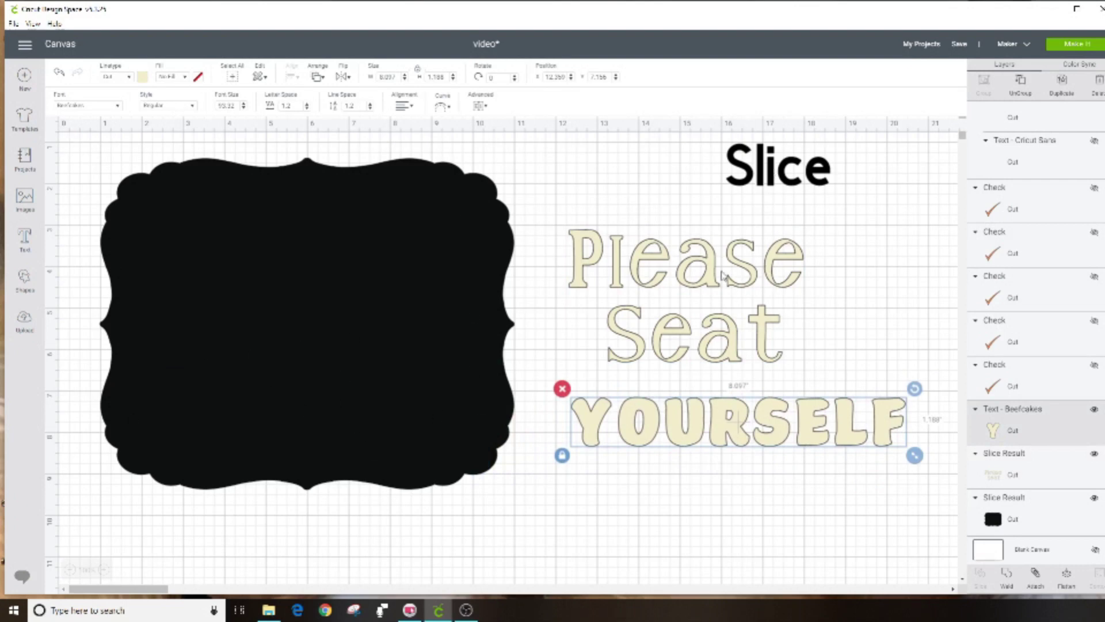
drag(692, 284, 311, 264)
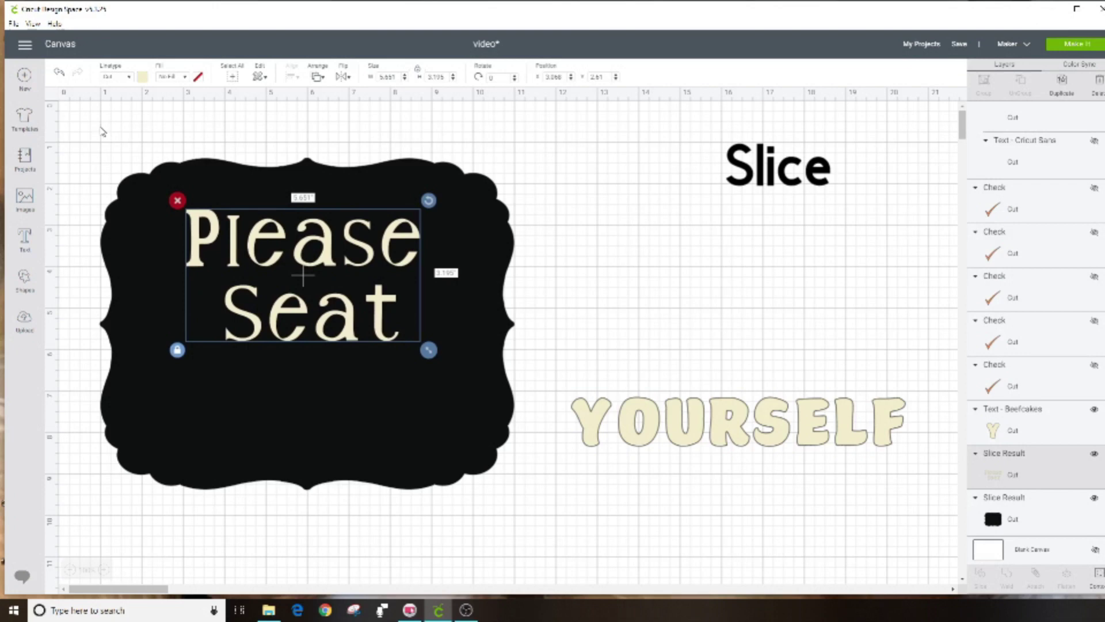
drag(84, 123, 538, 503)
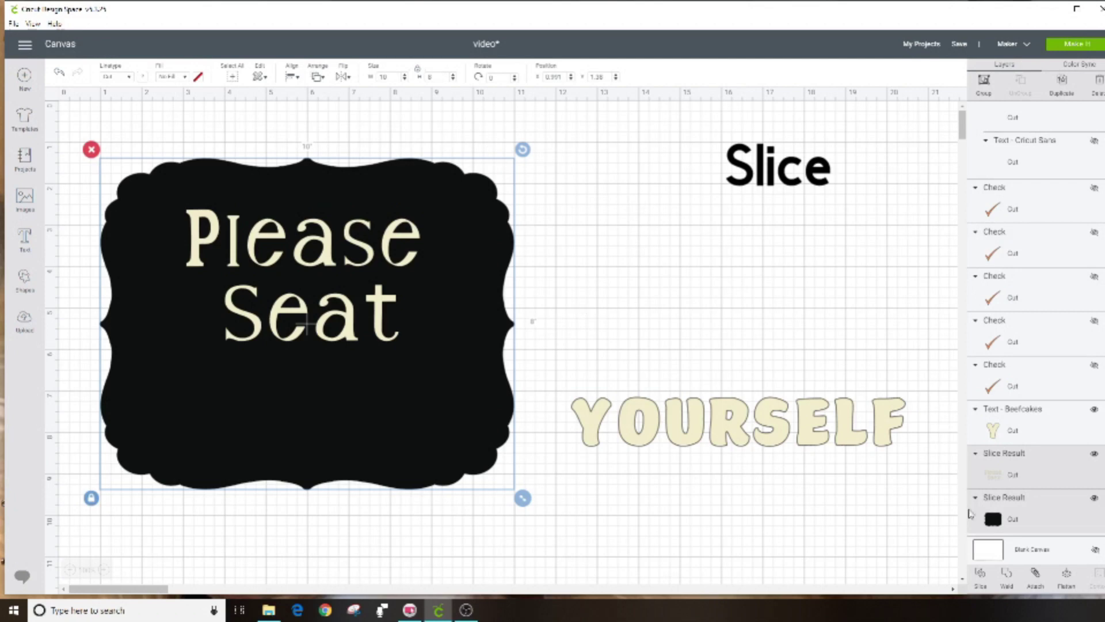
click(980, 577)
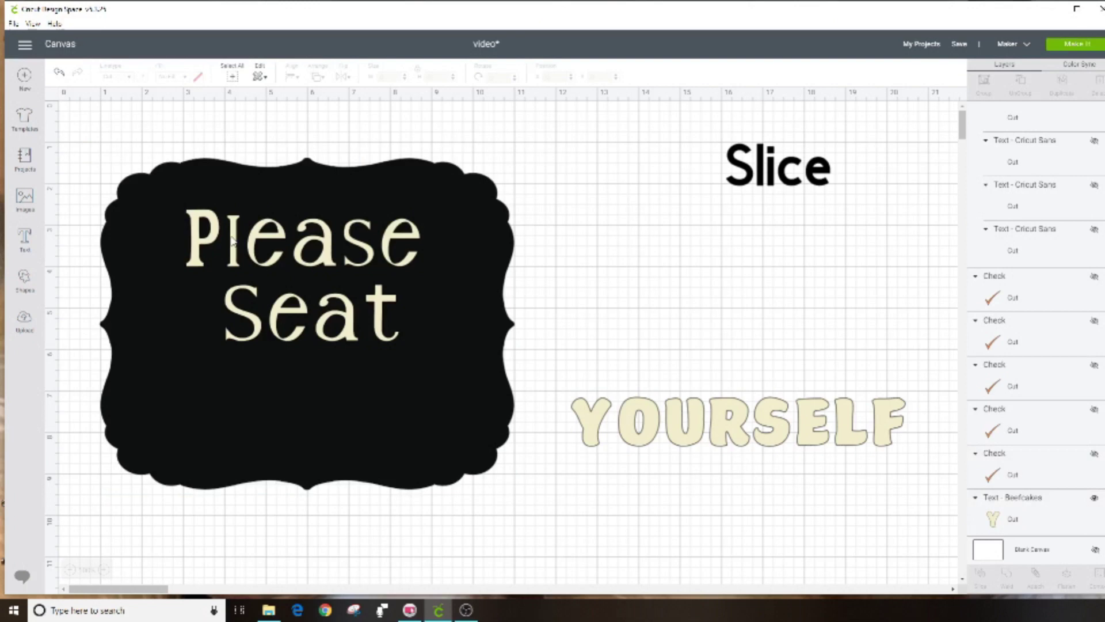
Step: Pull the cream lettering off the frame, delete the black letter pieces, and go to Make It
drag(202, 245, 634, 264)
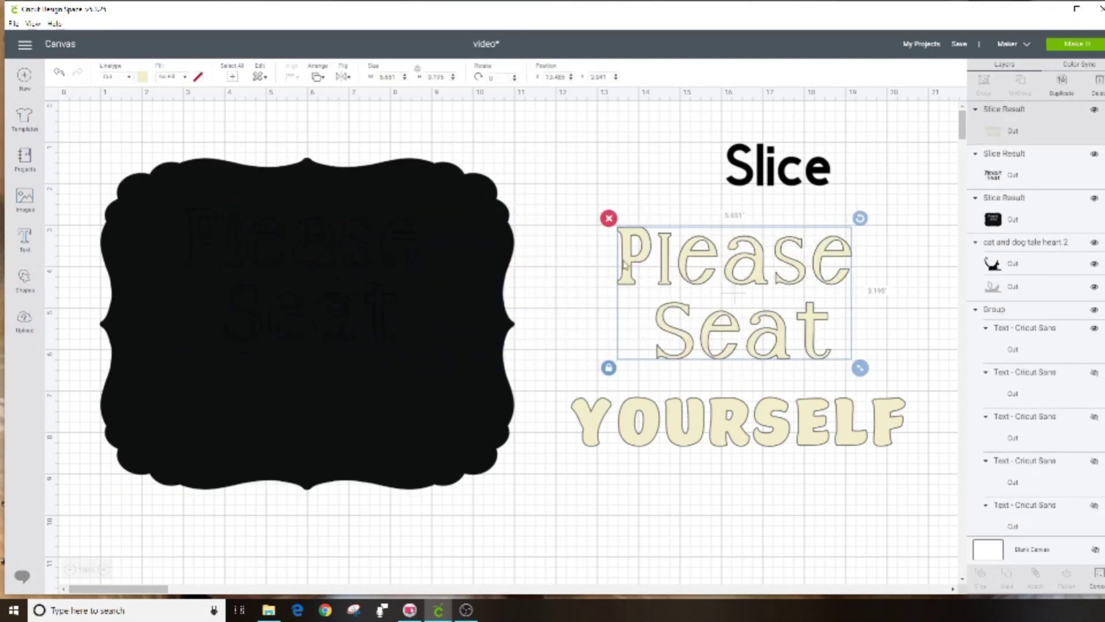
click(274, 269)
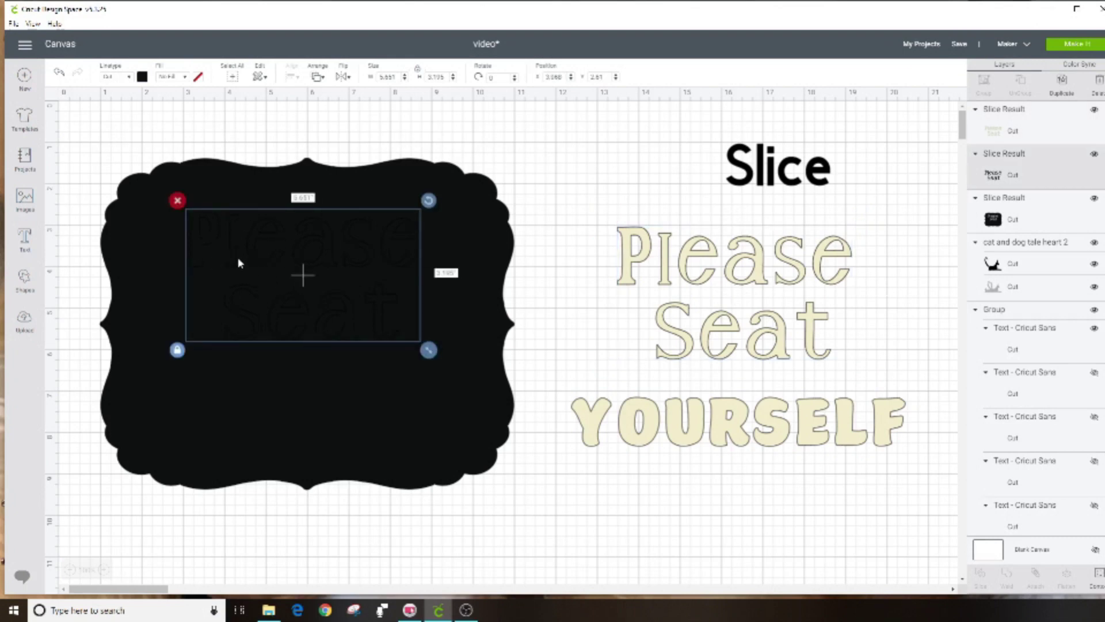
drag(237, 255, 638, 512)
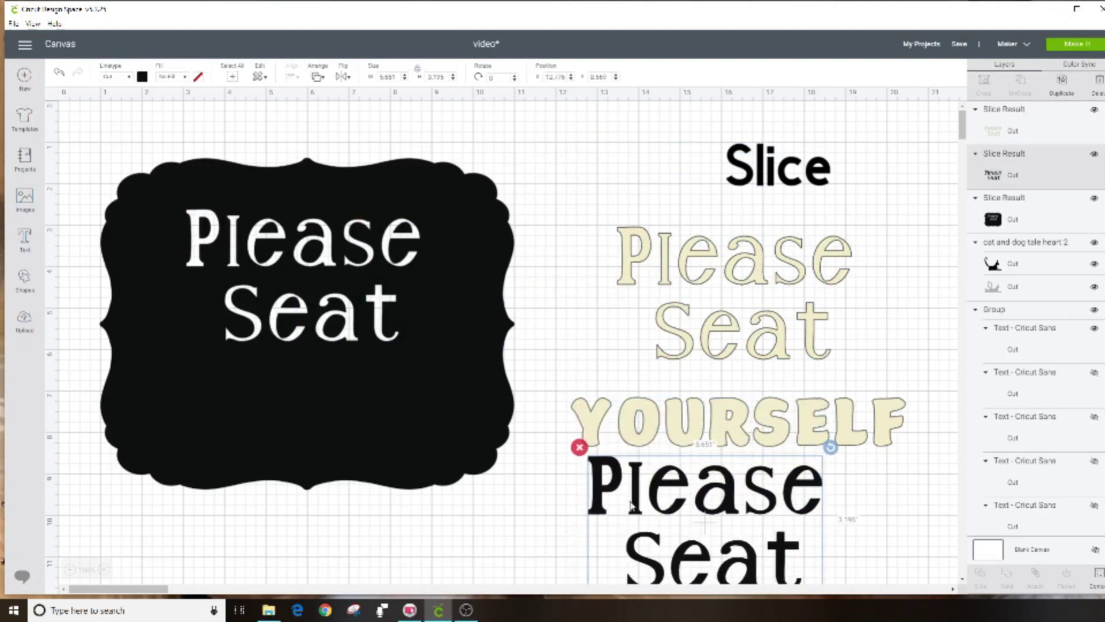
click(576, 446)
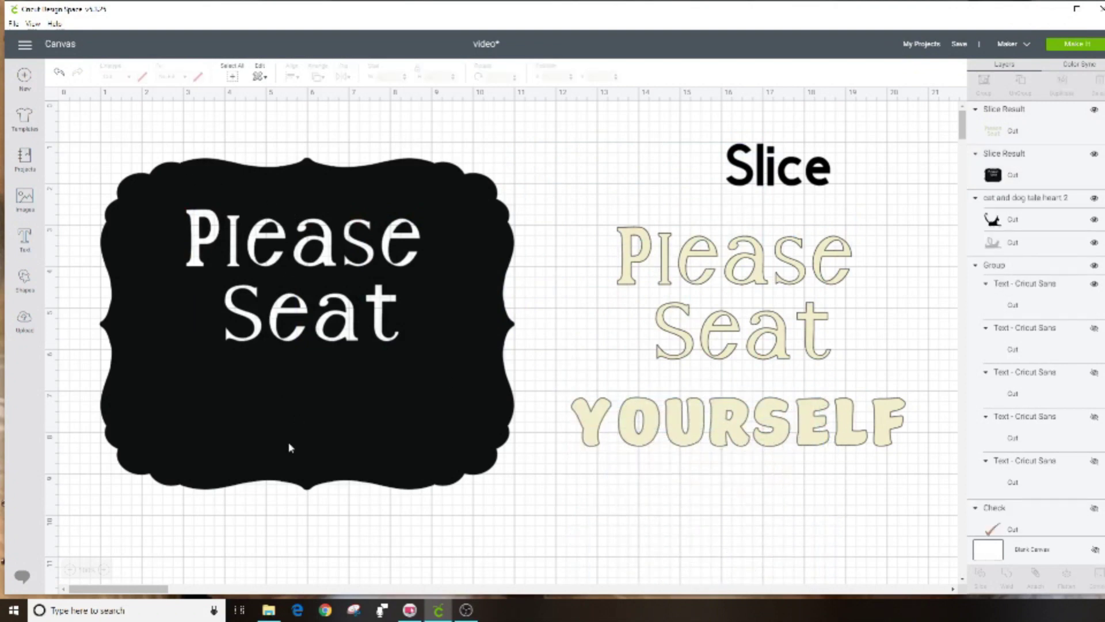
drag(288, 449, 302, 450)
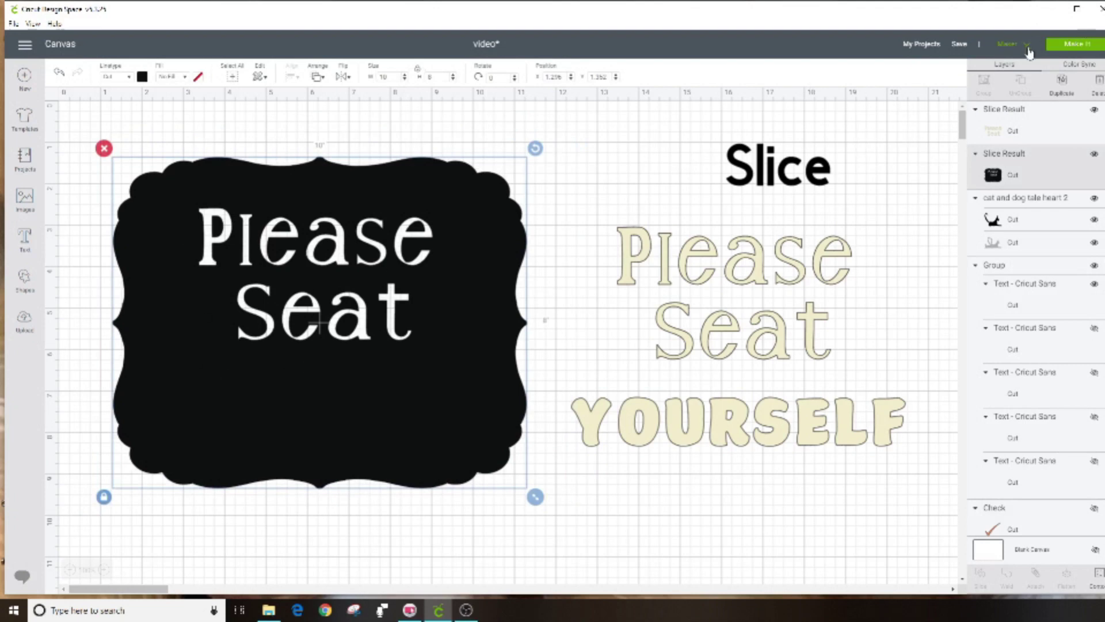
click(1076, 45)
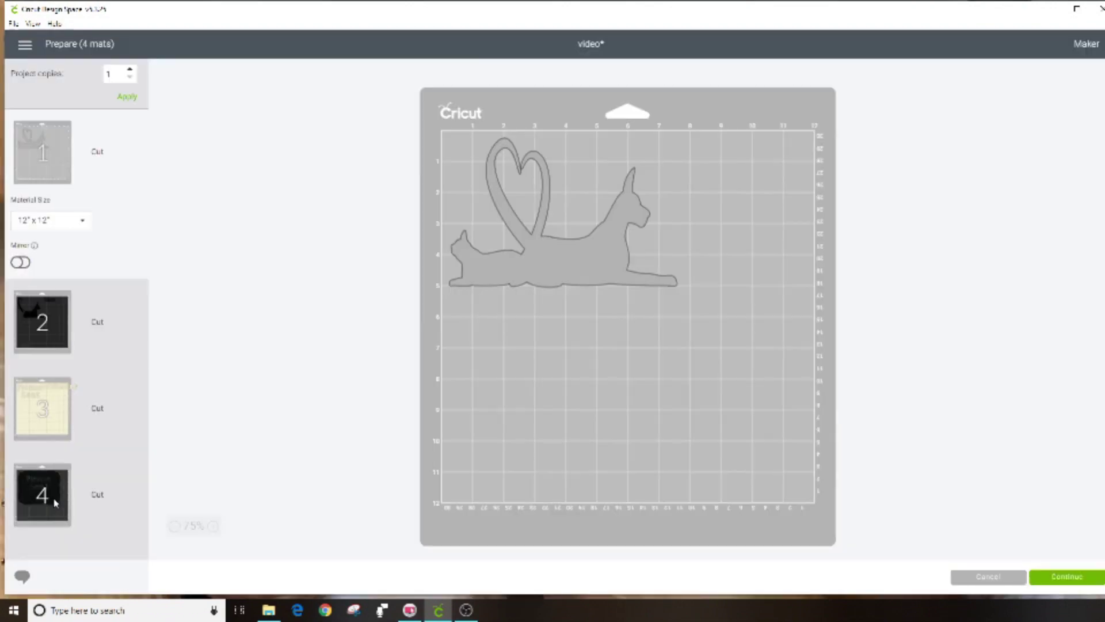
Step: Preview mat 4, showing the black frame with Please Seat cut out
click(55, 503)
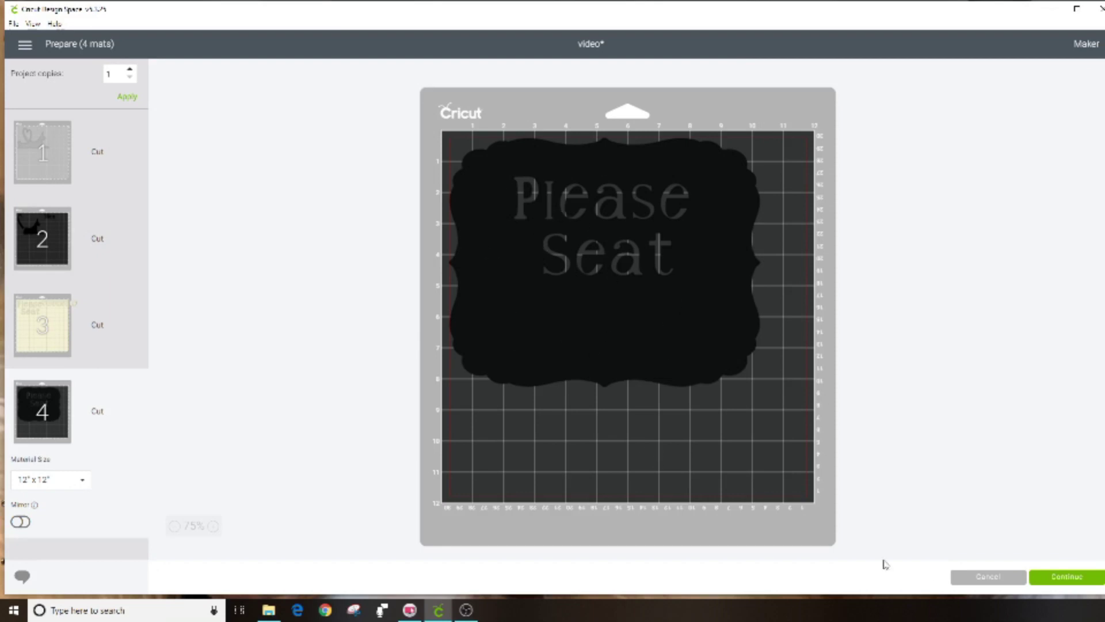
Step: Back on the canvas, tick Slice, reveal the green Contour heading, and select the black plaque
click(979, 577)
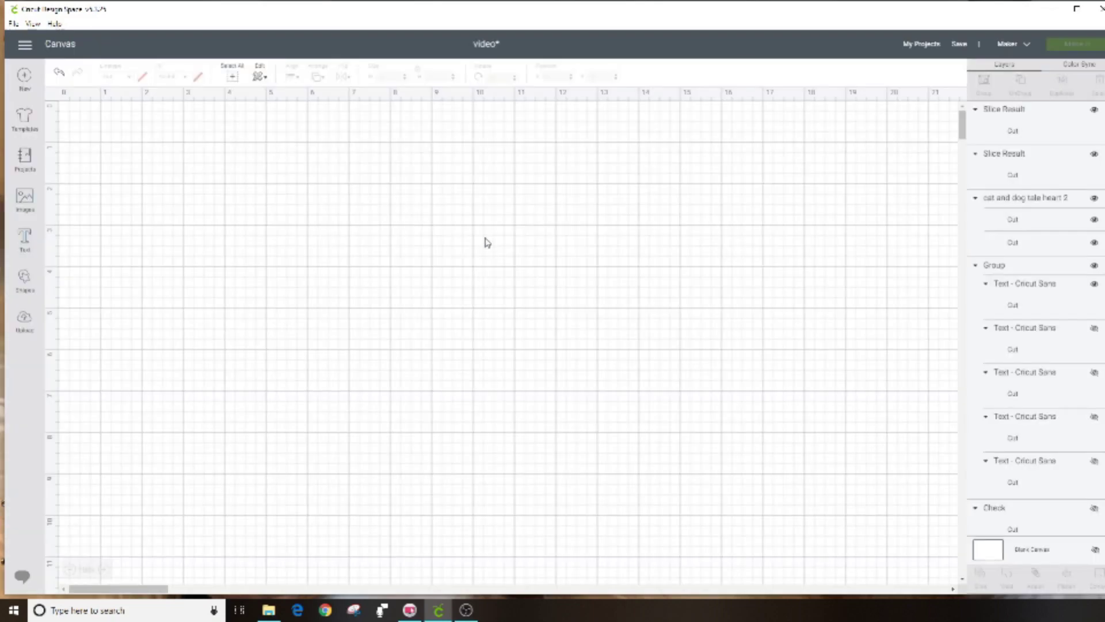
scroll(1032, 260, down, 4)
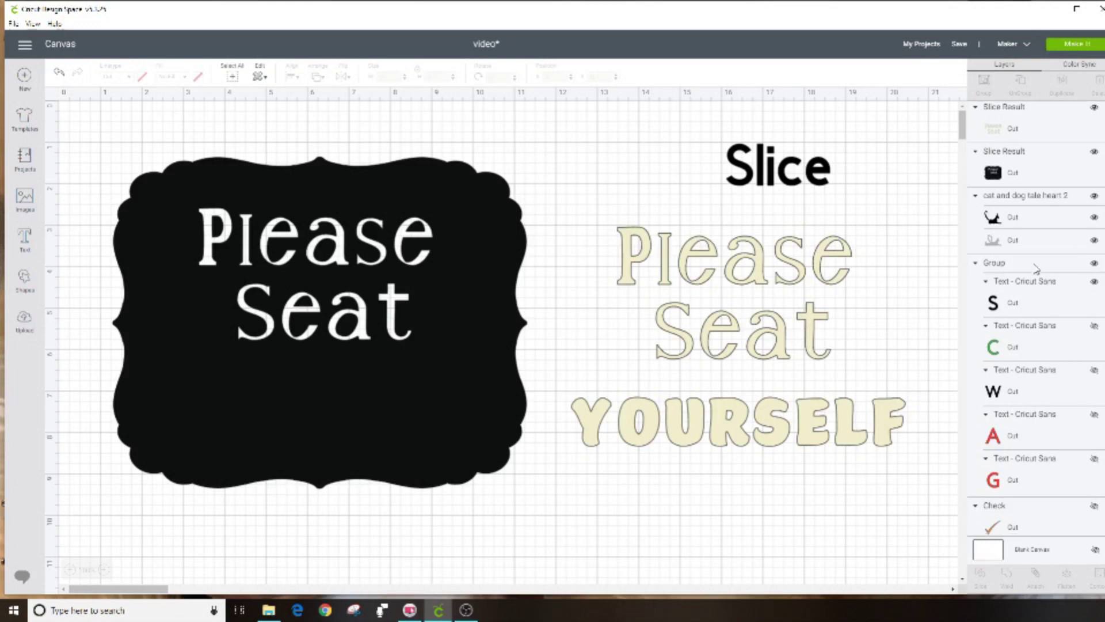
click(1095, 277)
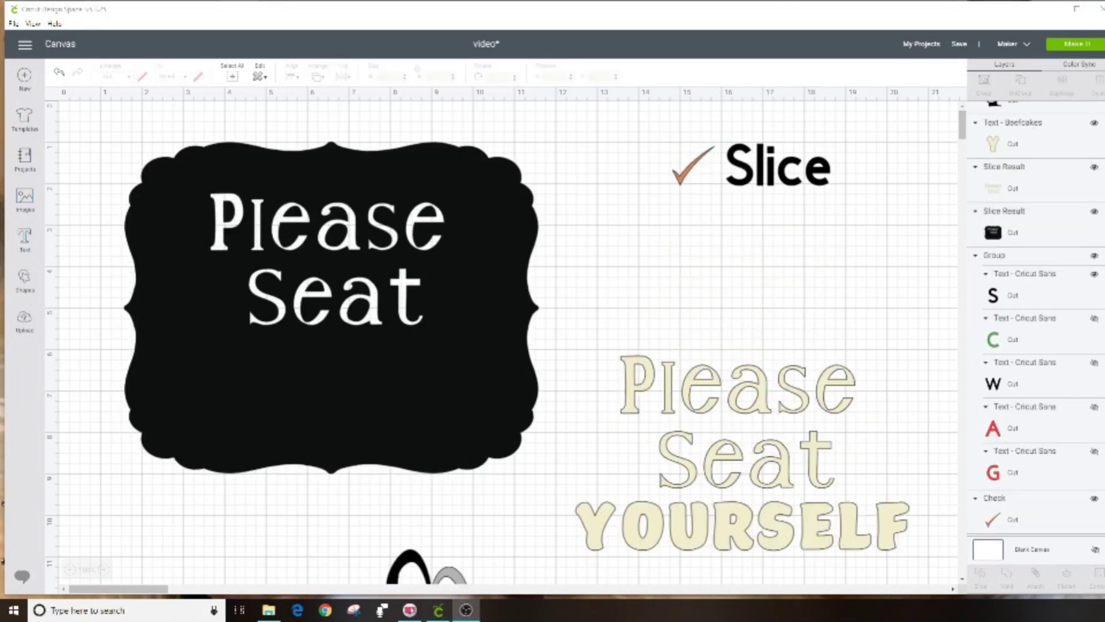
click(1095, 320)
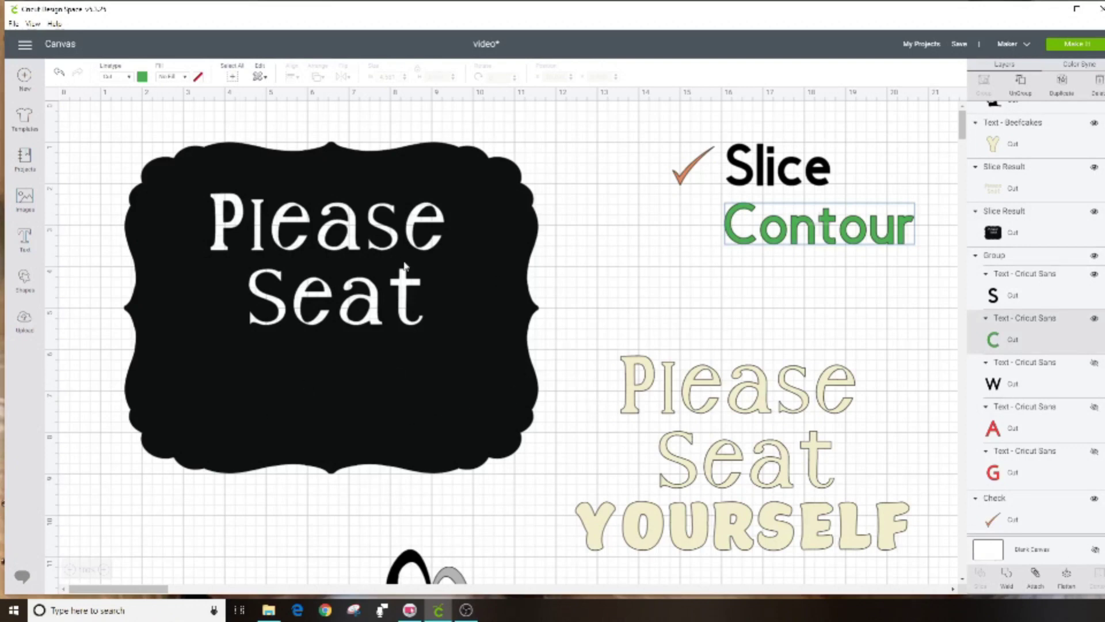
click(448, 398)
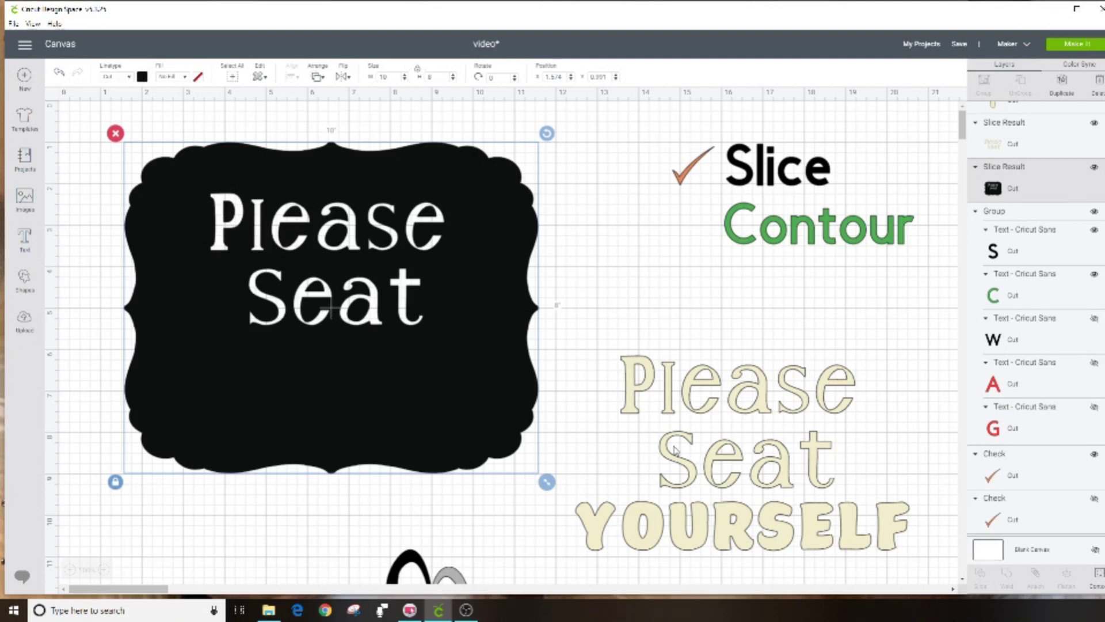
Step: Hide all the Please Seat letter contours on the black plaque and close the Contour window
click(1099, 577)
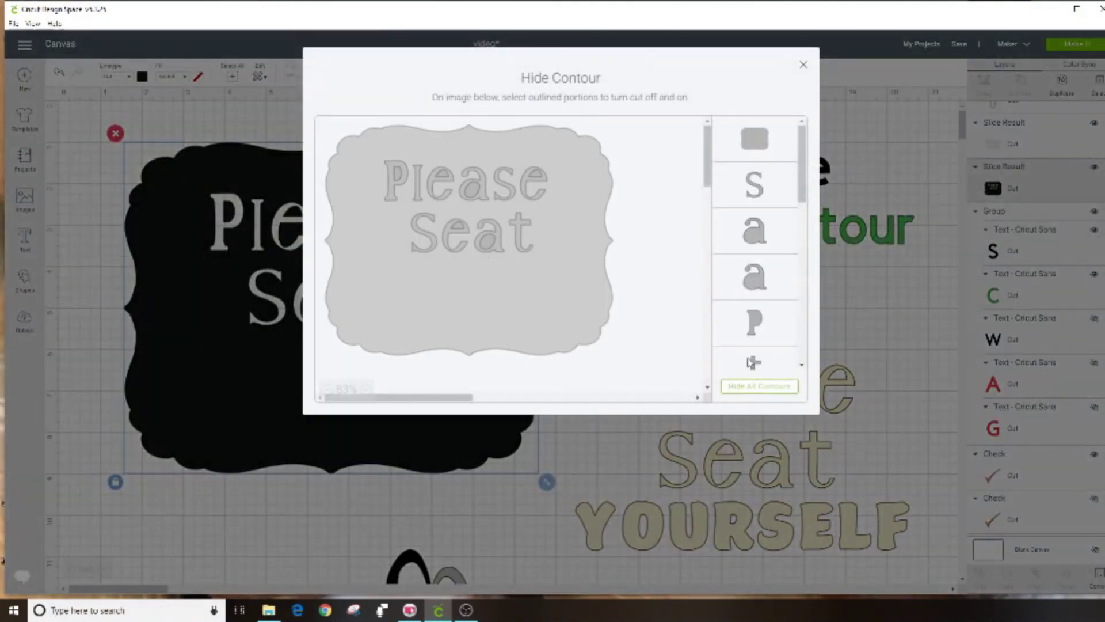
click(755, 386)
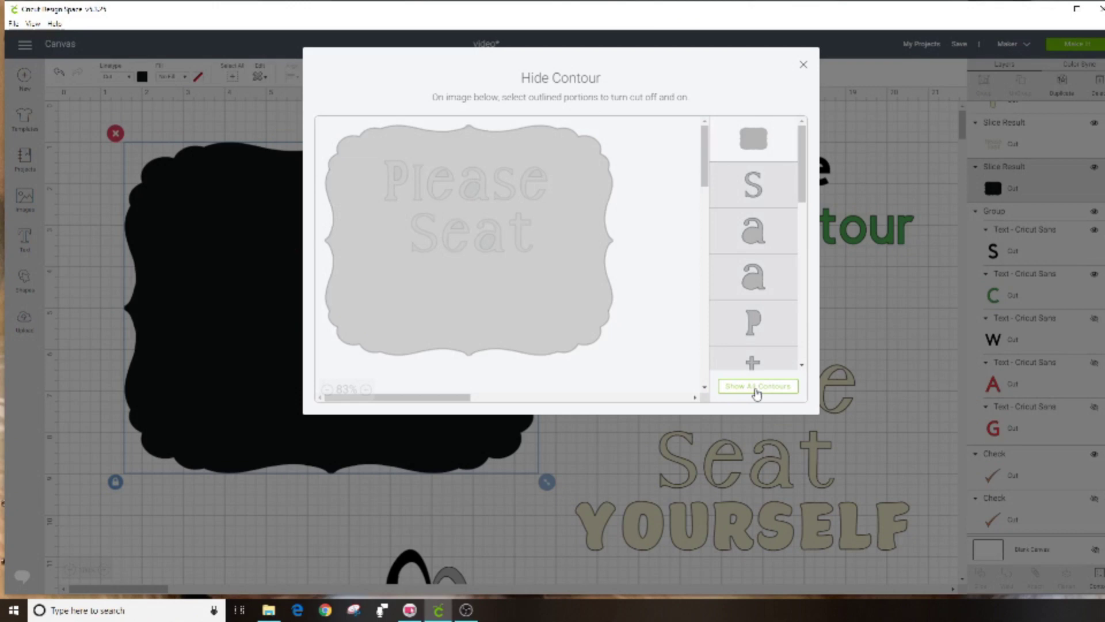
click(757, 392)
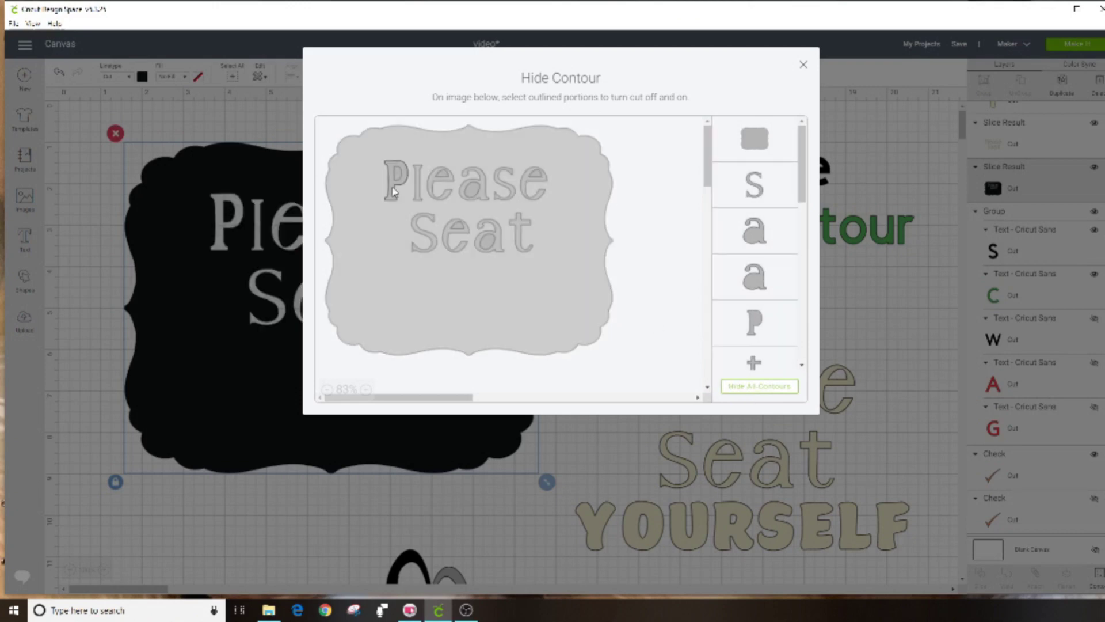
click(391, 190)
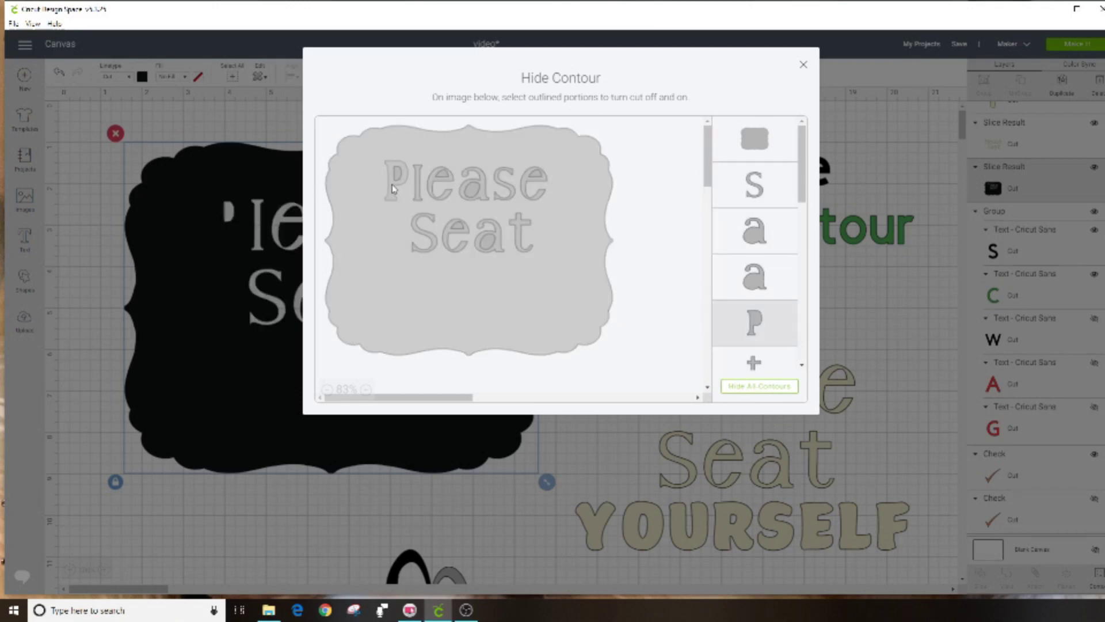
click(398, 177)
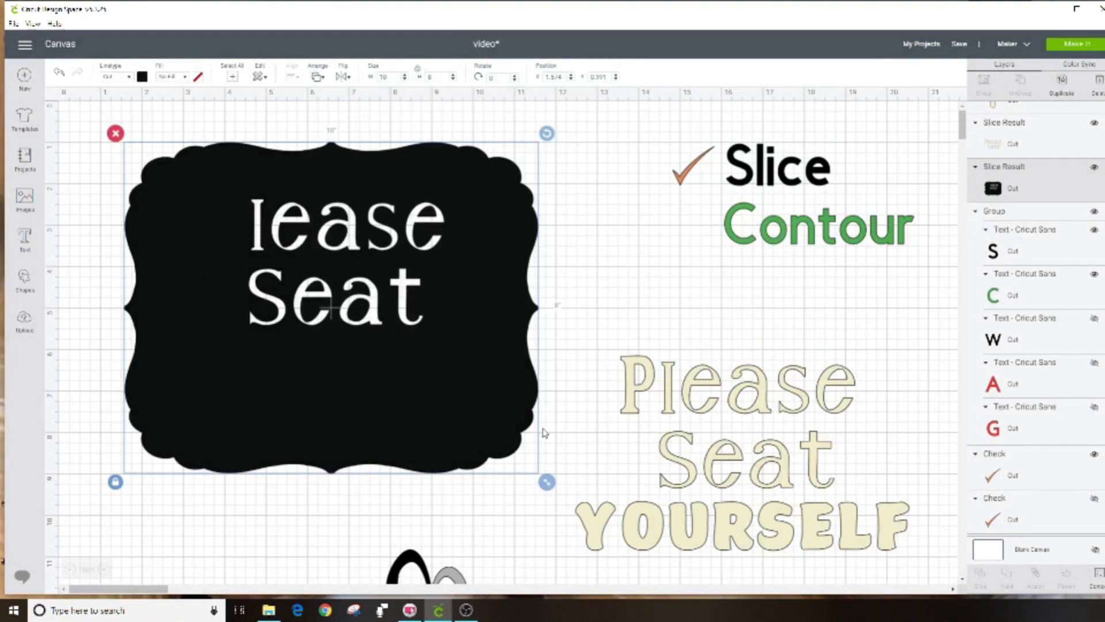
click(1097, 578)
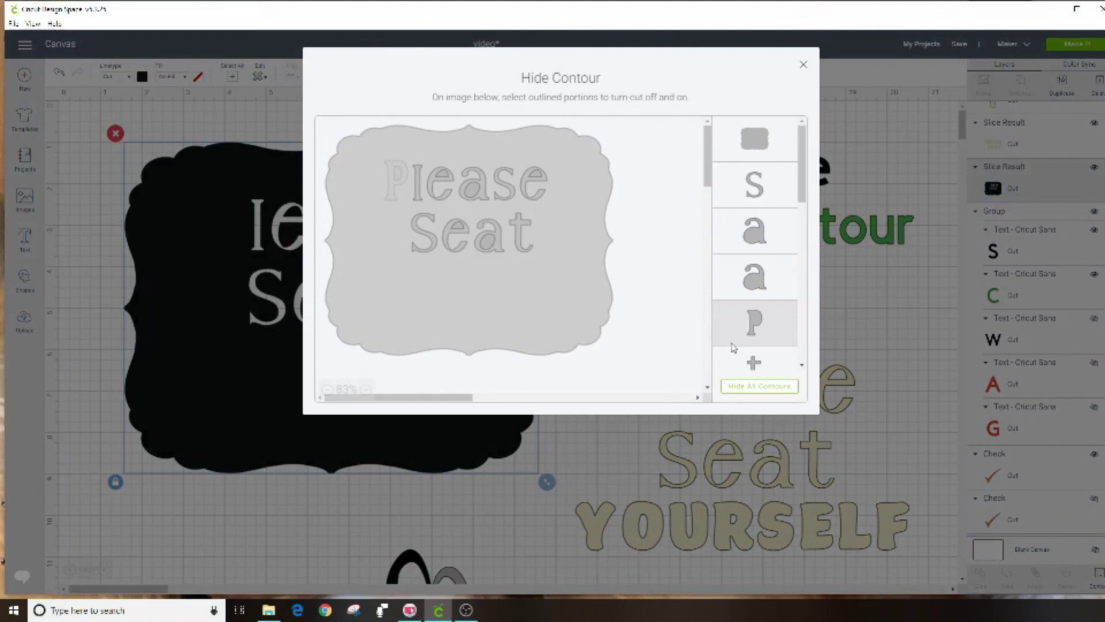
click(753, 387)
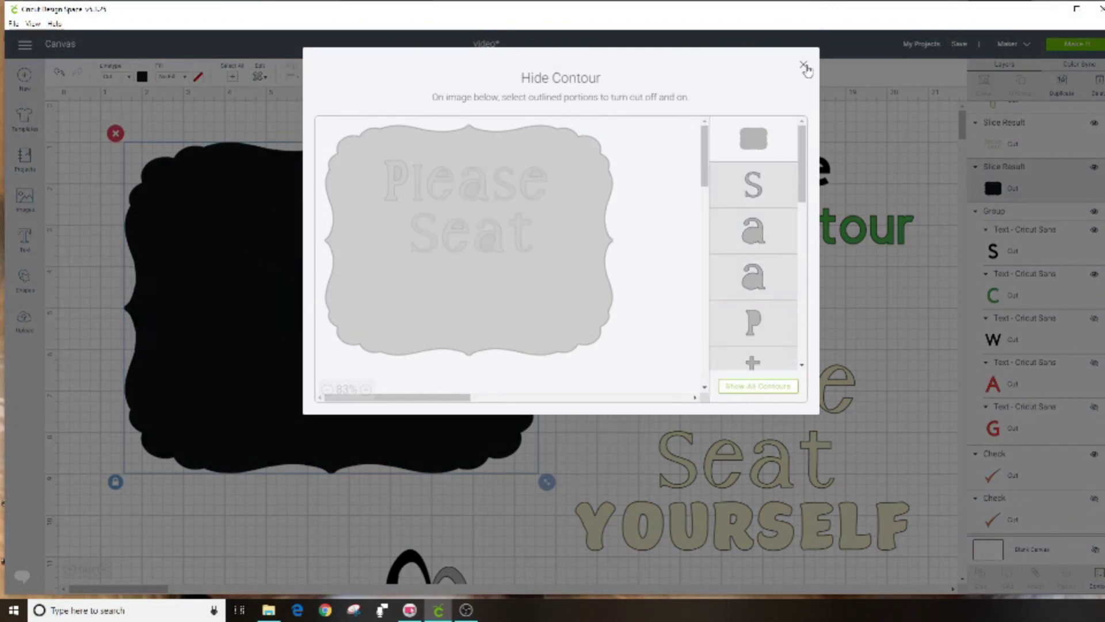
click(804, 65)
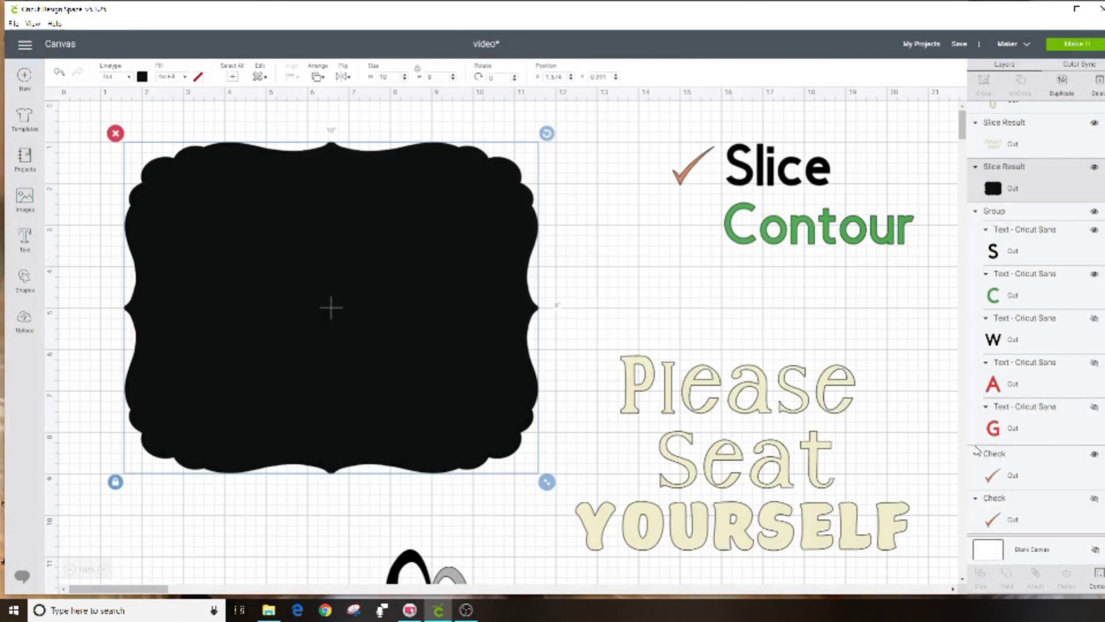
Step: Tick Contour and reveal the Weld heading in the checklist
click(1094, 499)
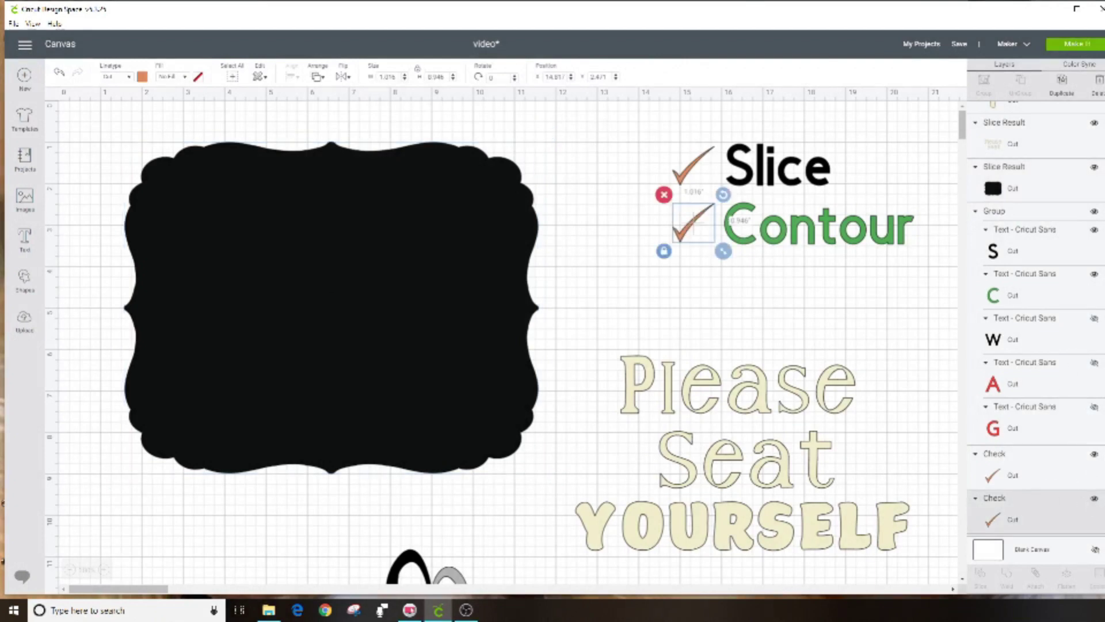
scroll(1073, 346, up, 2)
click(1094, 441)
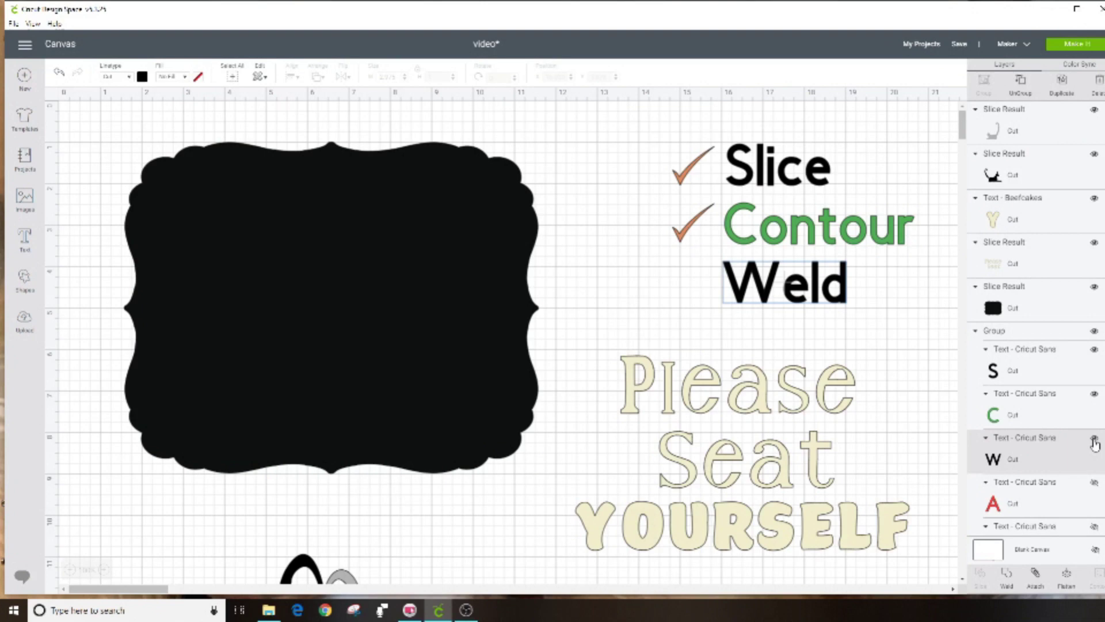
scroll(455, 469, down, 6)
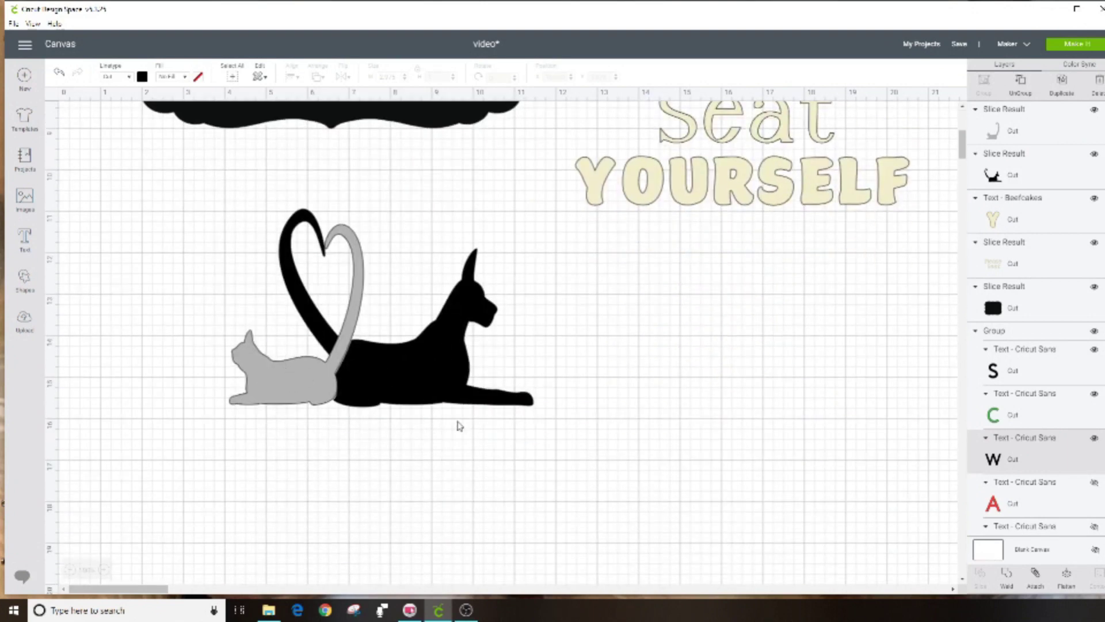
Step: Arrange the cat and dog silhouettes so their tails form a heart, then select both
click(392, 389)
click(277, 386)
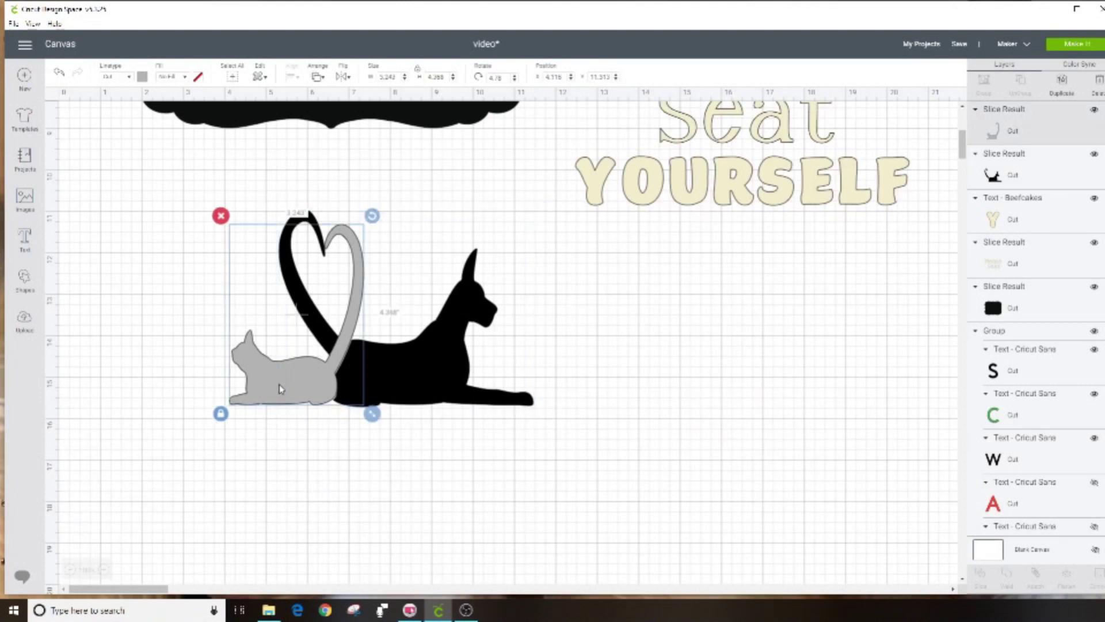
drag(278, 385, 209, 380)
drag(382, 385, 458, 384)
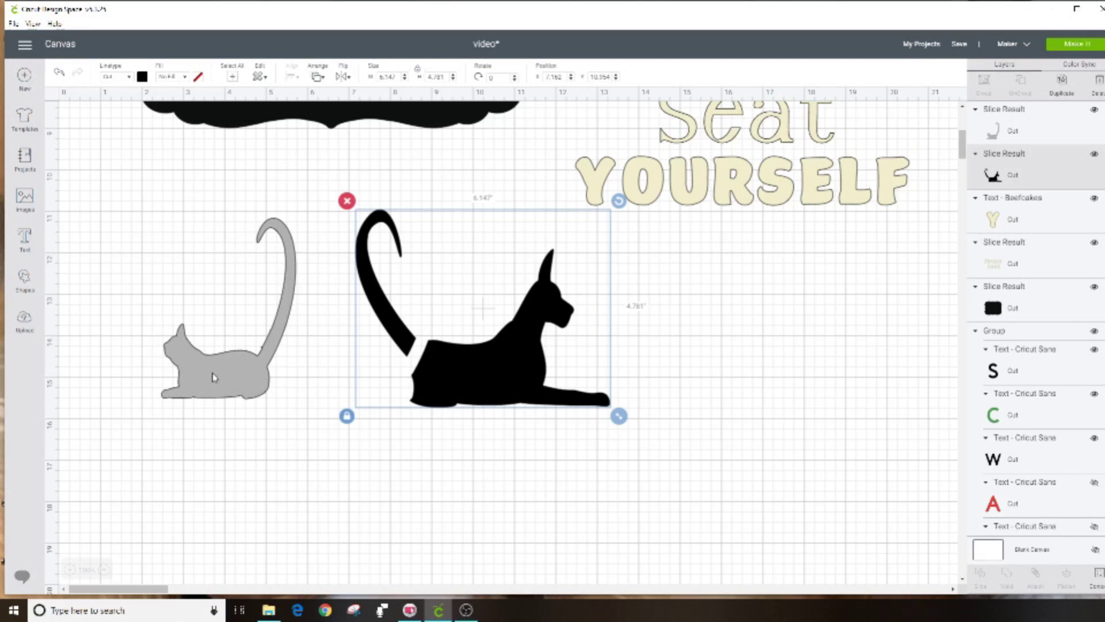
drag(209, 378, 363, 387)
click(464, 425)
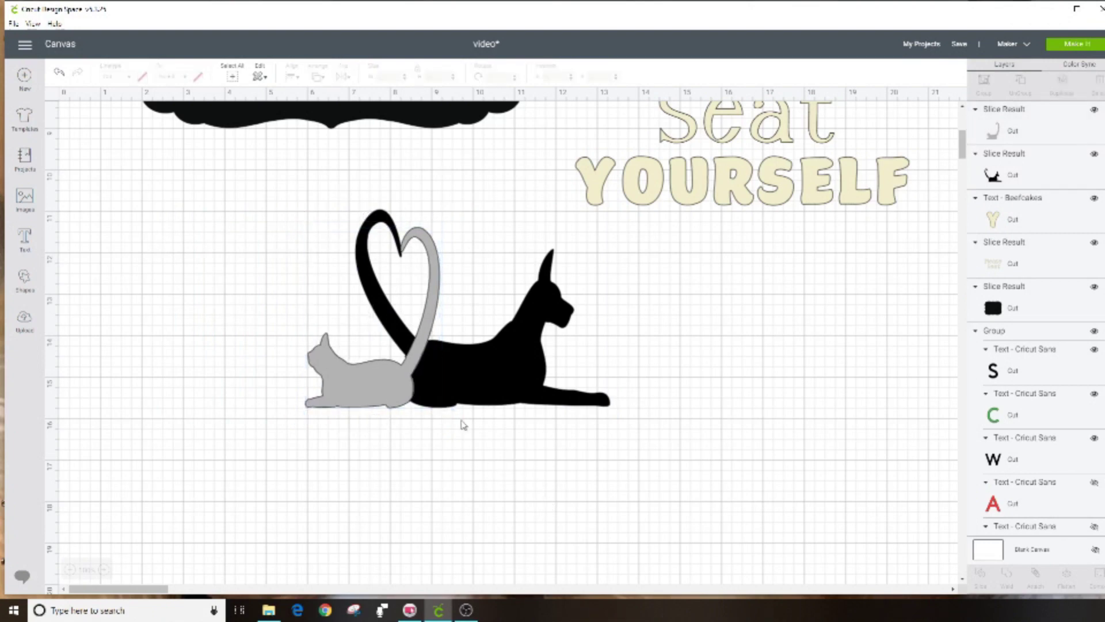
drag(215, 205, 612, 481)
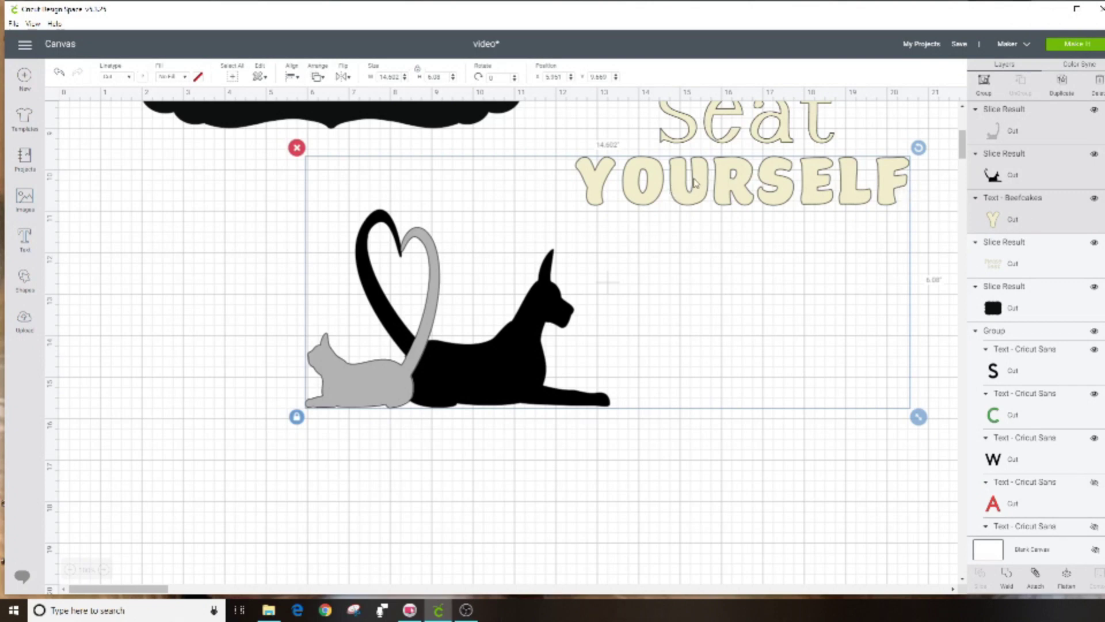
click(206, 320)
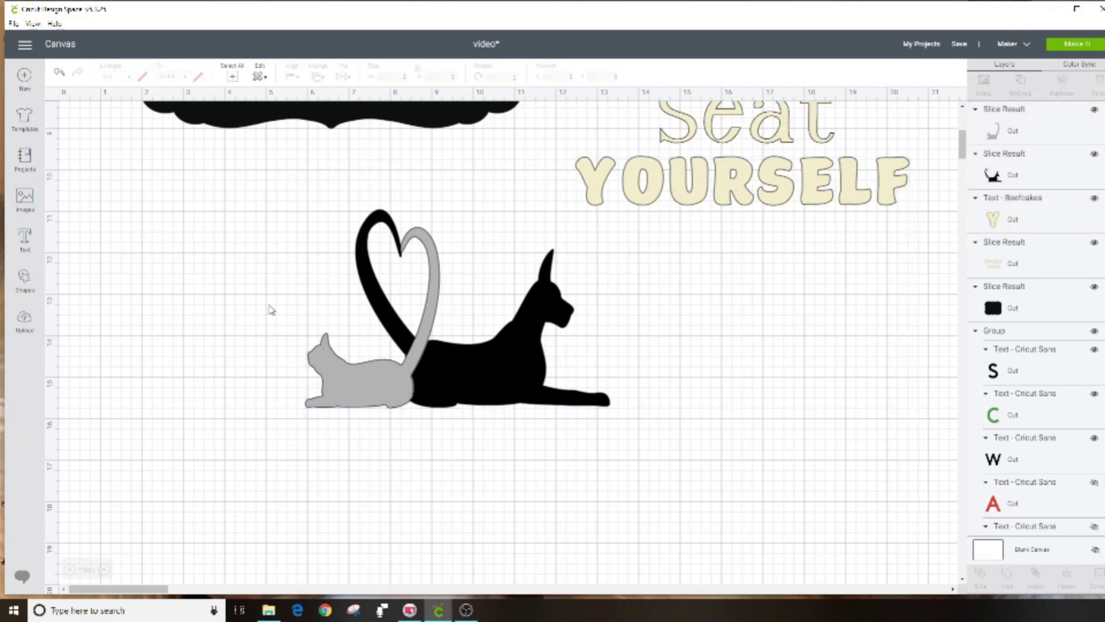
drag(199, 364, 548, 420)
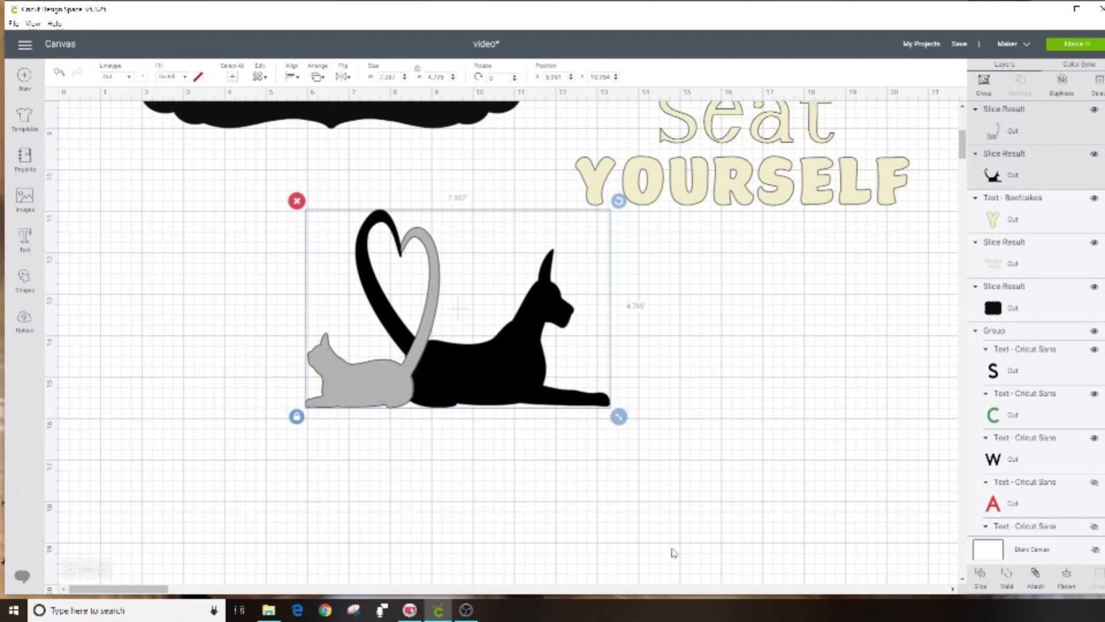
Step: Weld the cat and dog into one shape, shift it left and down, and preview the mats
click(1008, 577)
drag(409, 384, 302, 457)
click(557, 419)
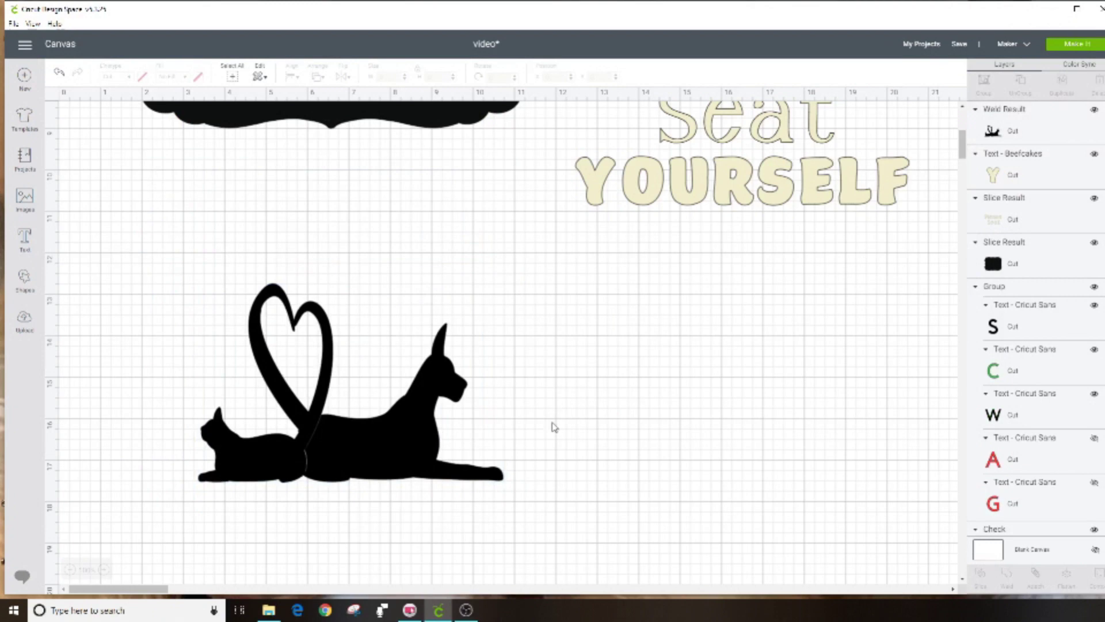
click(468, 395)
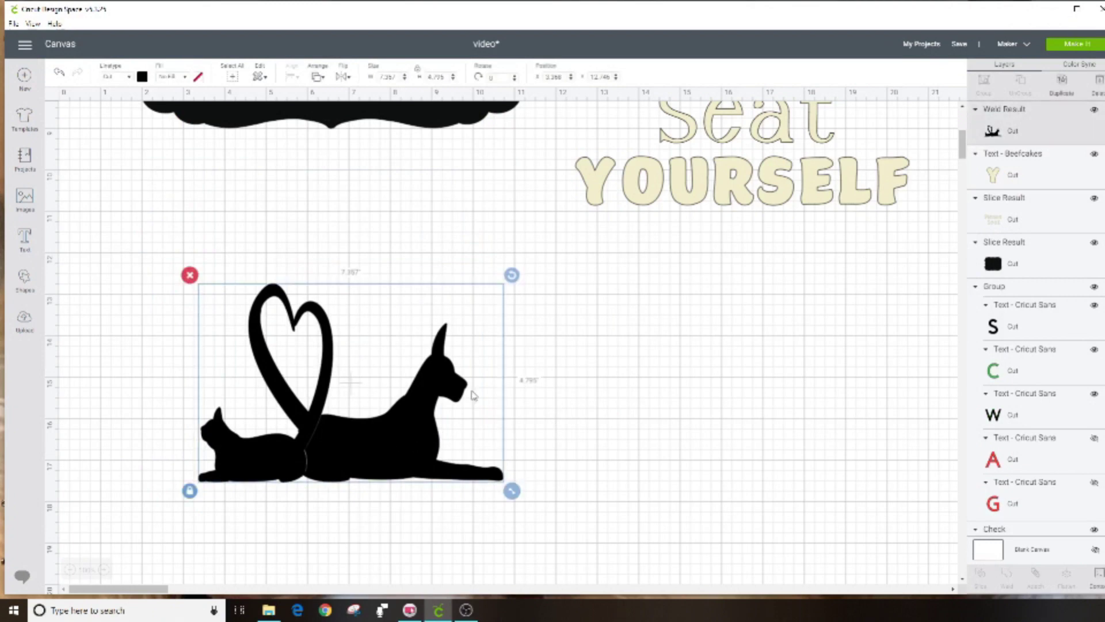
click(1077, 43)
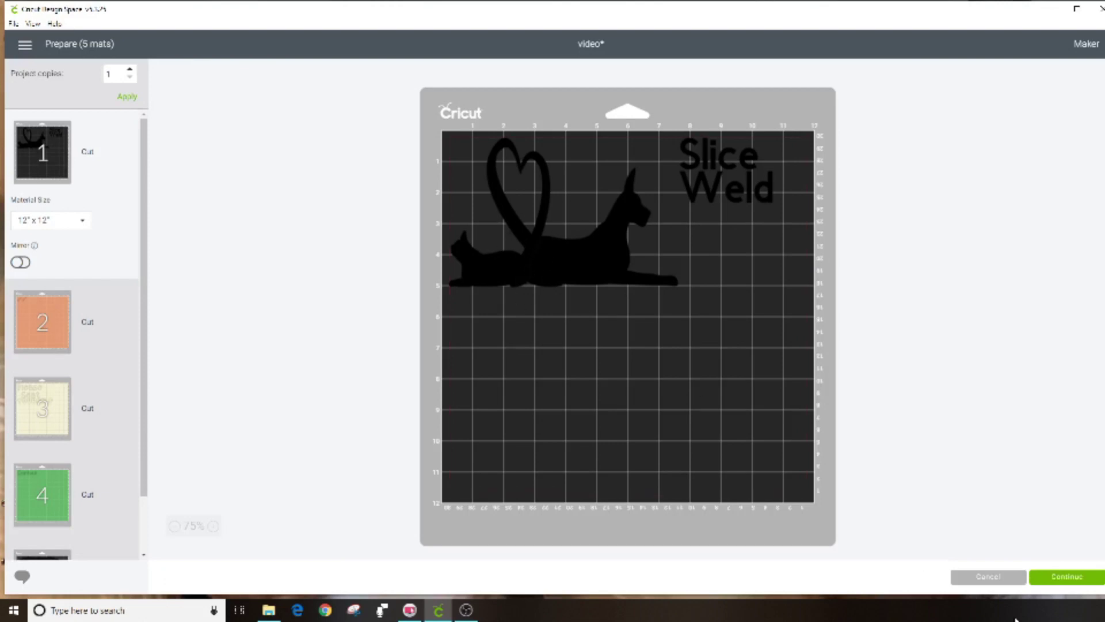
click(987, 578)
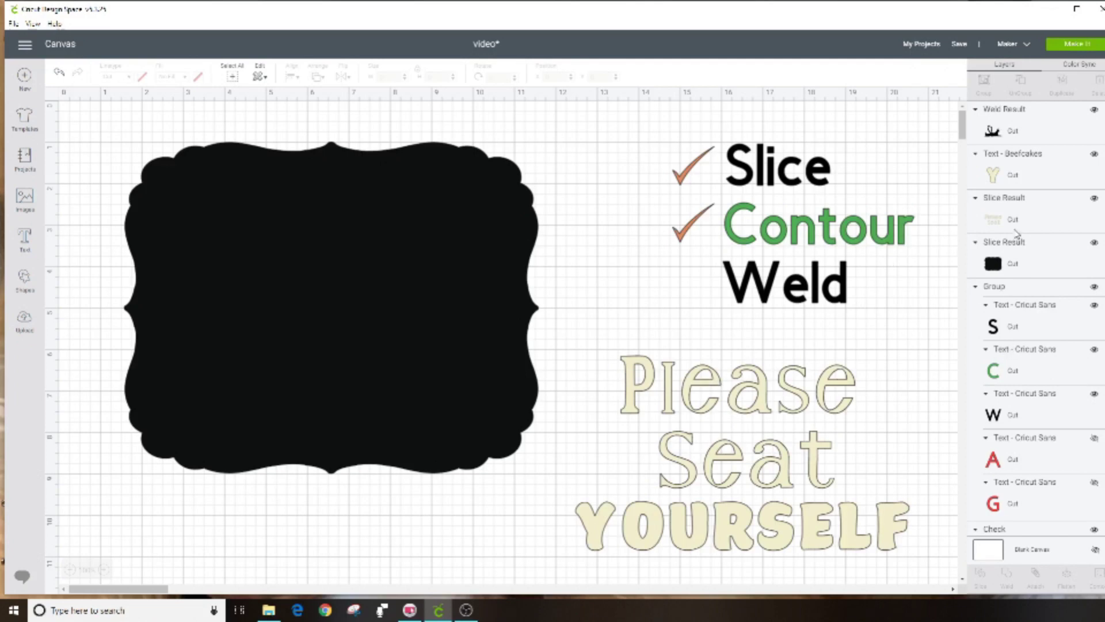
Step: Tick Weld, reveal the red Group heading, and select the Please Seat YOURSELF wording
scroll(1017, 235, down, 3)
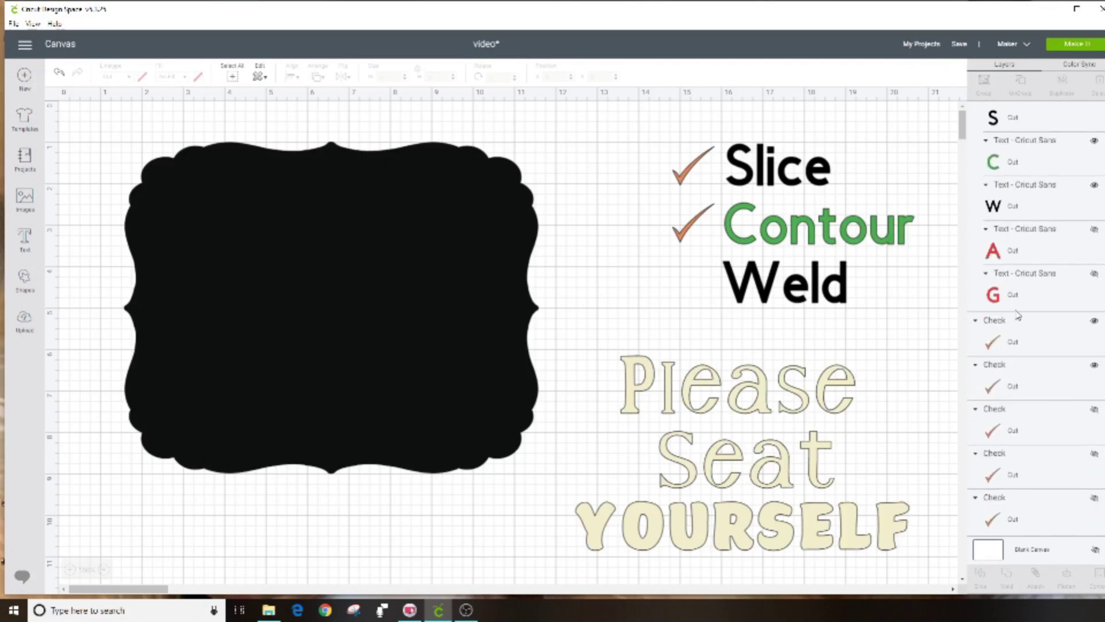
click(1097, 410)
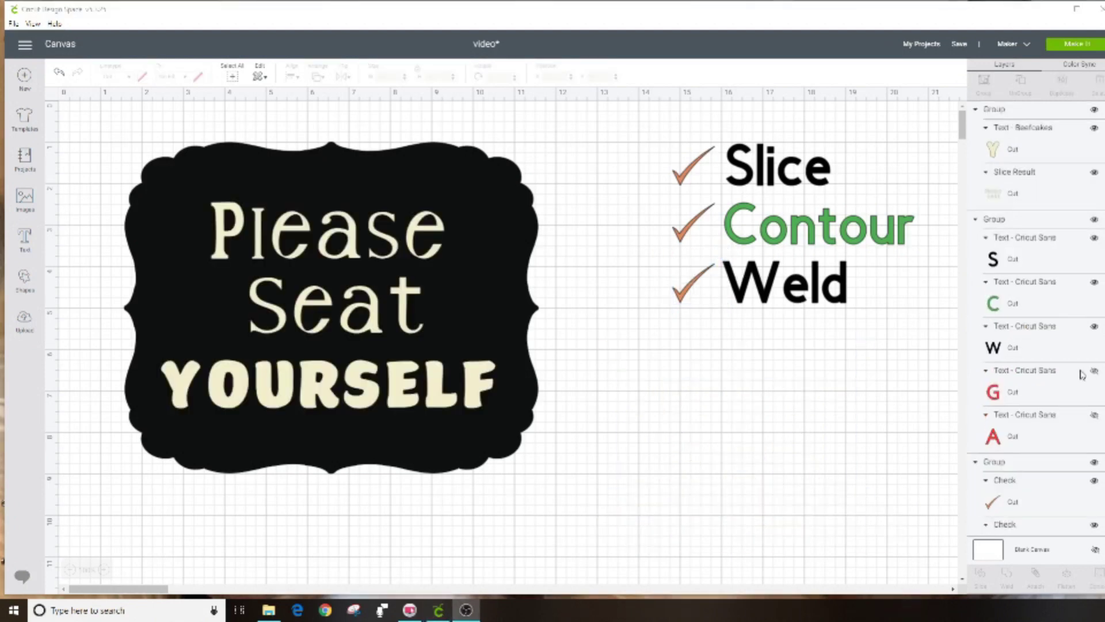
click(1094, 371)
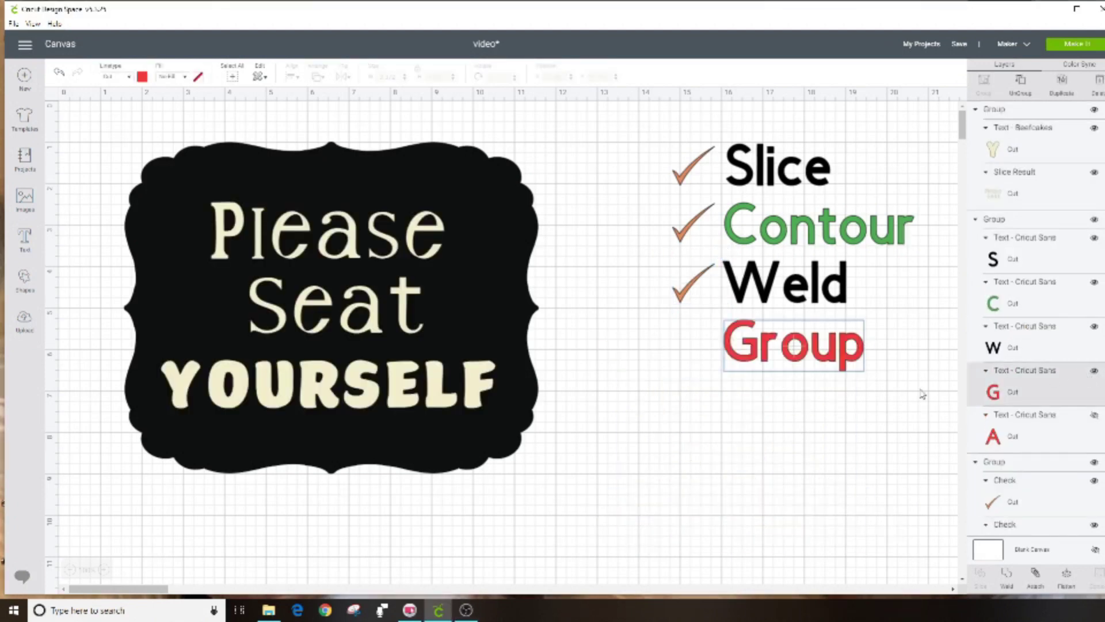
click(300, 245)
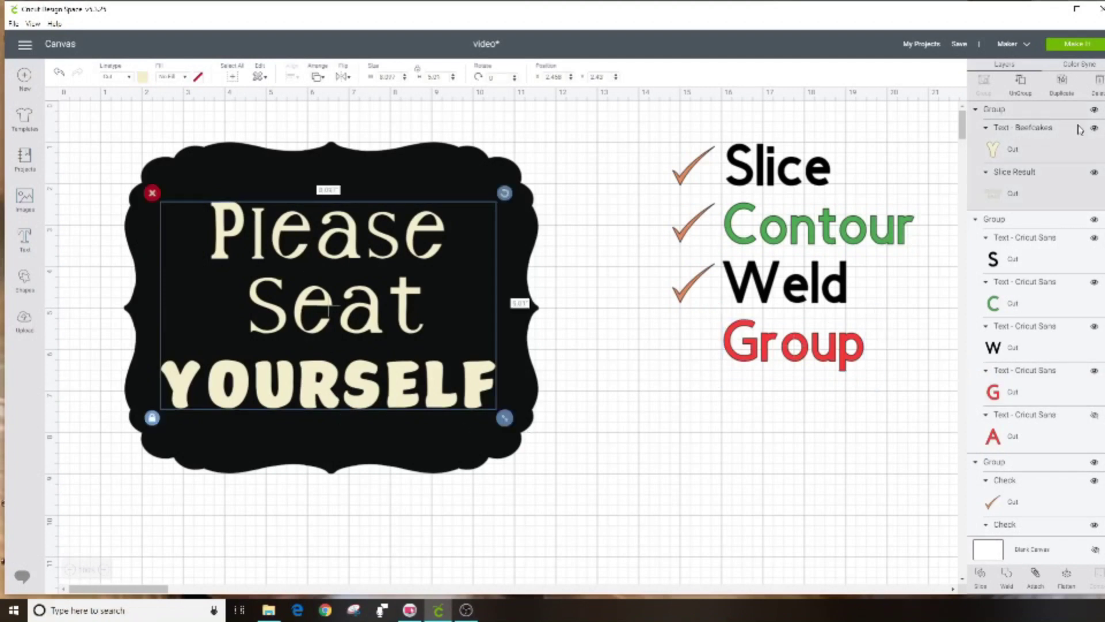
Step: Ungroup the wording, place Please Seat in the sign's upper area and YOURSELF below, then select everything
click(1021, 84)
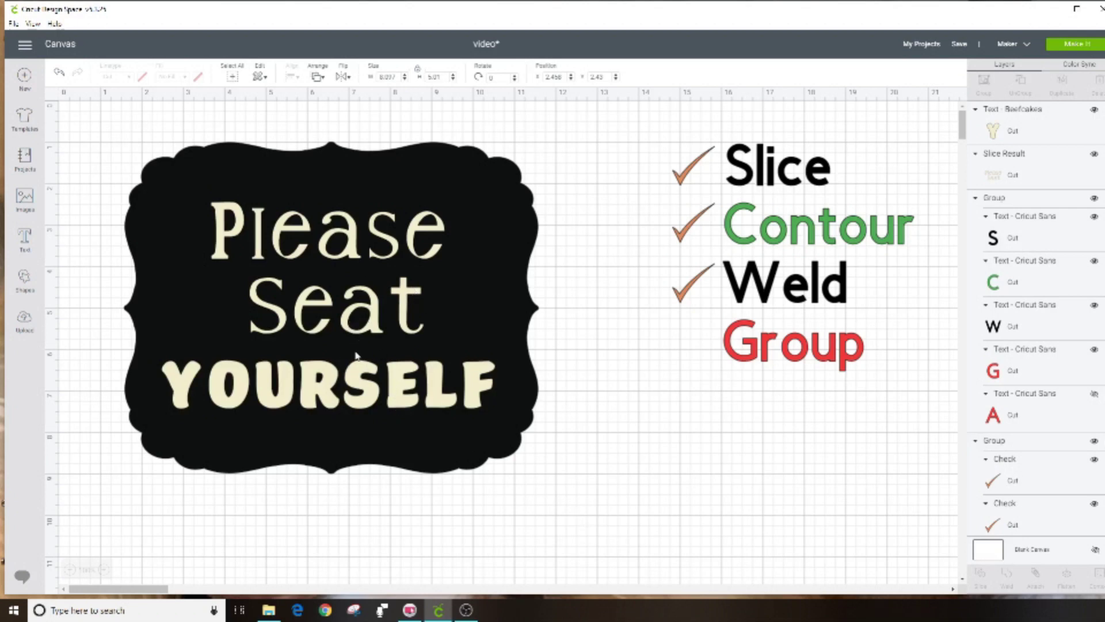
click(343, 326)
click(344, 328)
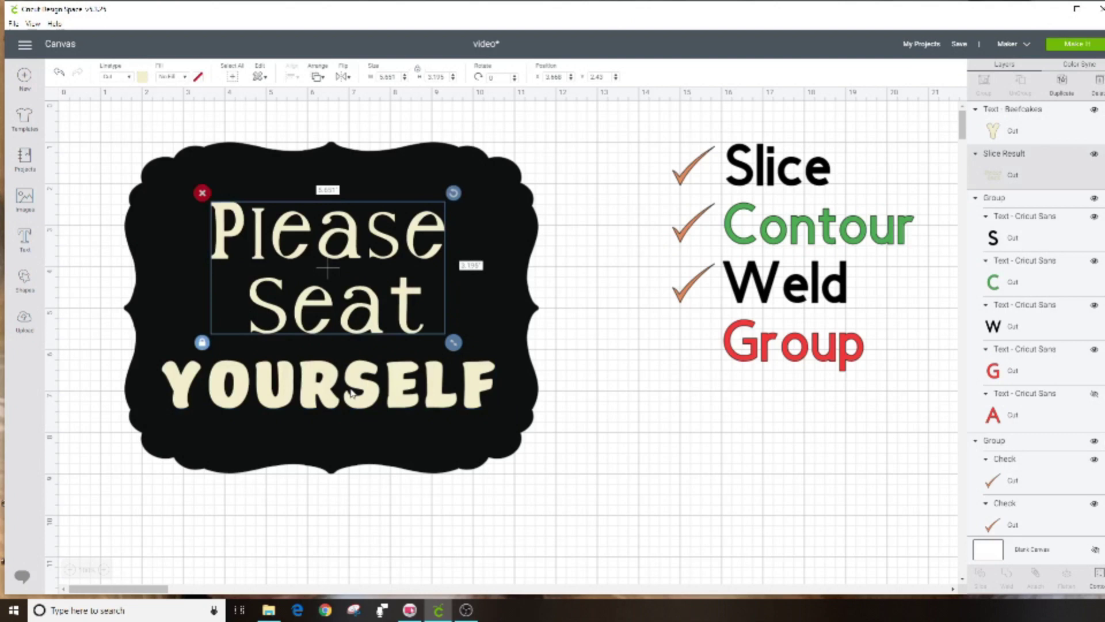
click(353, 392)
click(345, 320)
drag(353, 385, 520, 506)
mouse_move(326, 233)
mouse_down()
mouse_move(379, 260)
mouse_move(321, 214)
mouse_move(330, 220)
mouse_up()
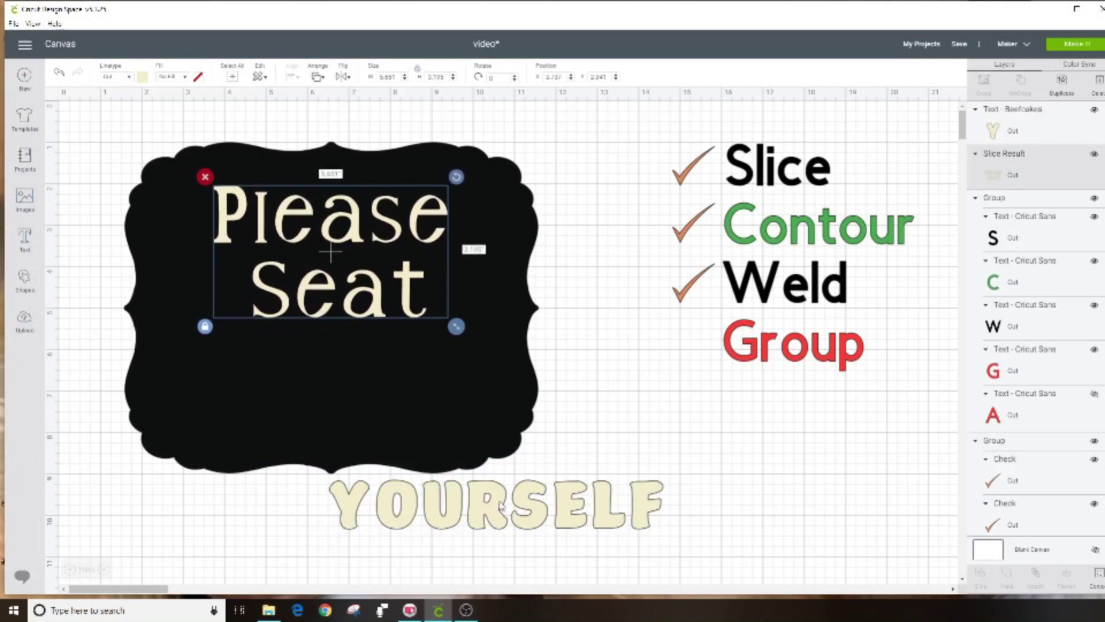
drag(454, 490, 344, 364)
drag(348, 242, 341, 259)
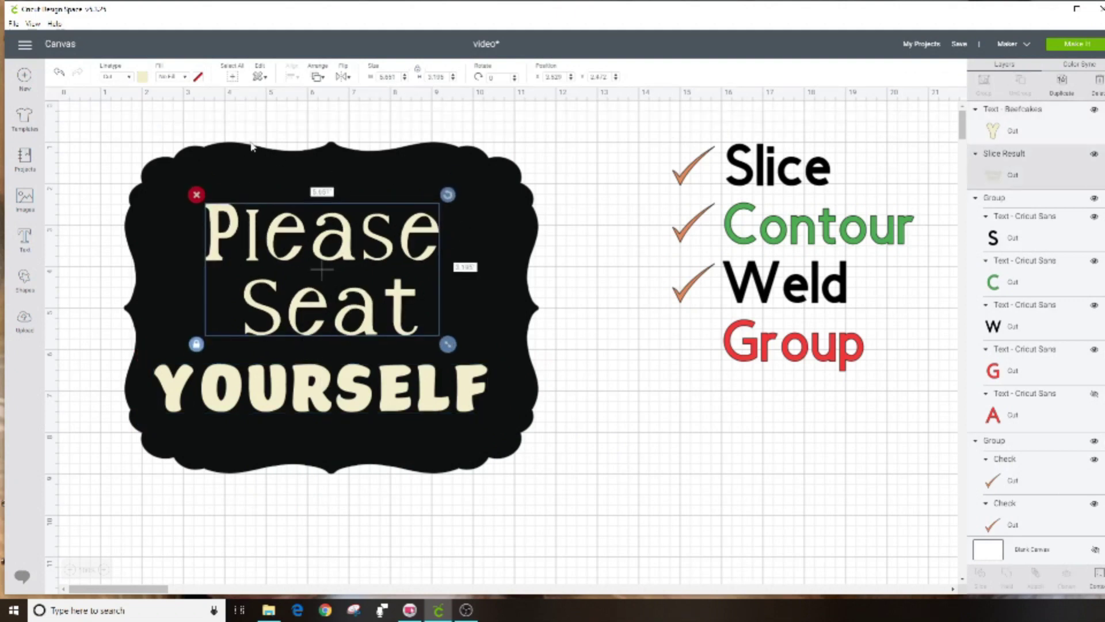
drag(118, 126, 547, 512)
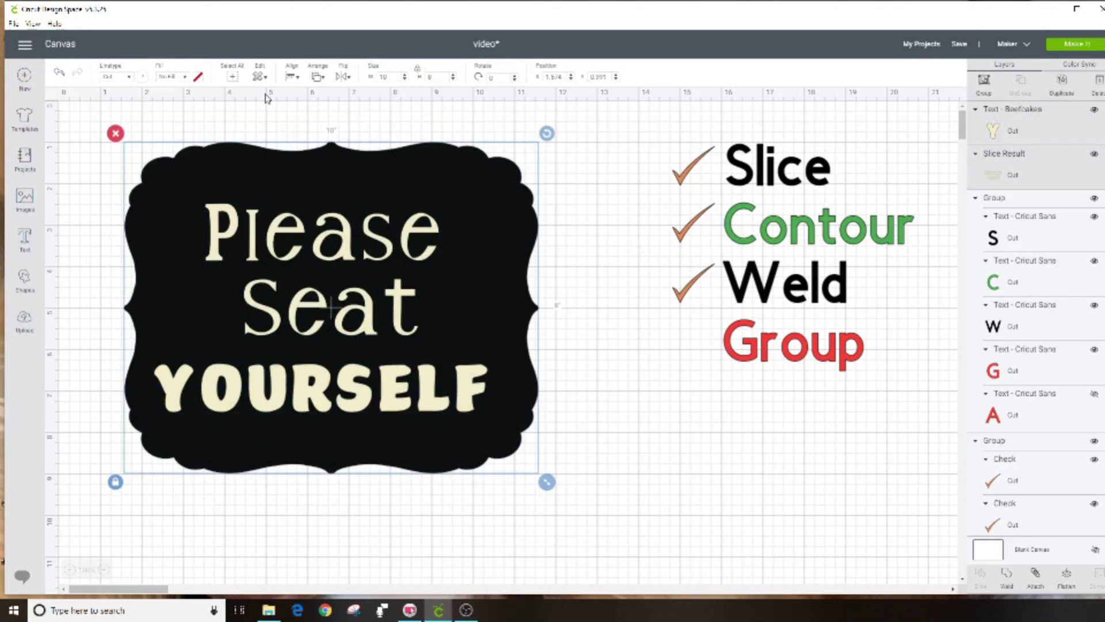
Step: Centre the text horizontally on the plaque, then select Please Seat and YOURSELF together
click(291, 76)
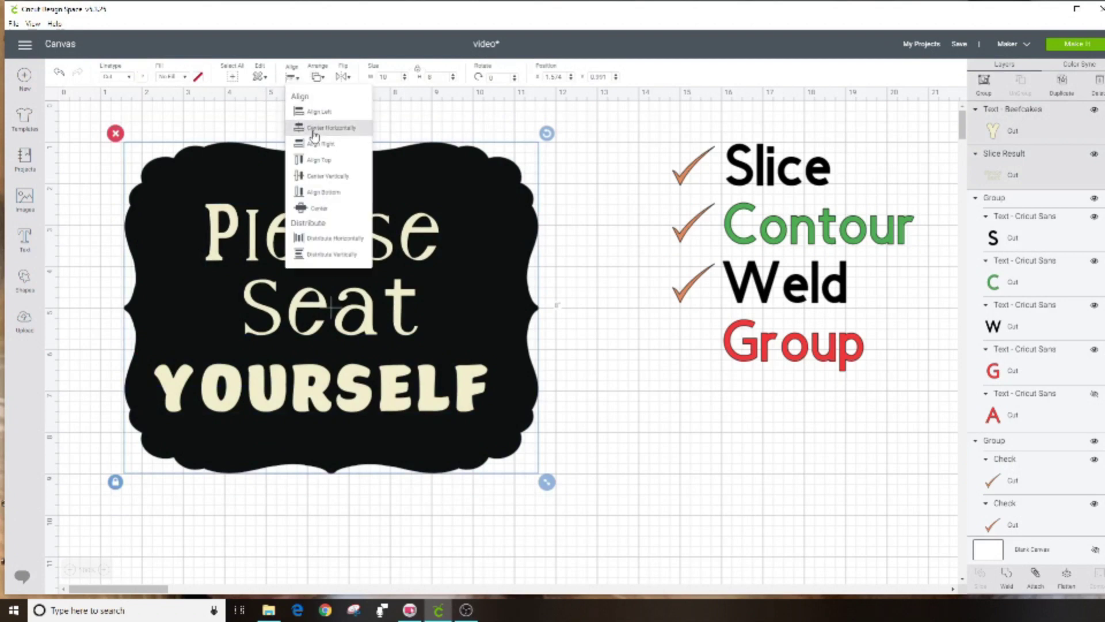
click(315, 122)
click(604, 492)
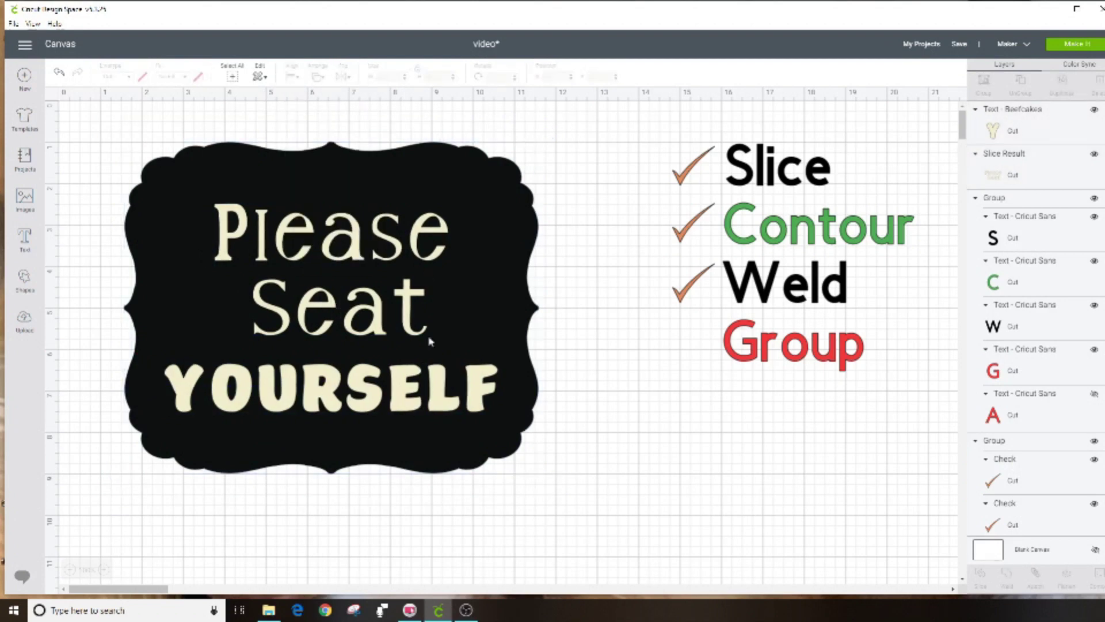
click(337, 308)
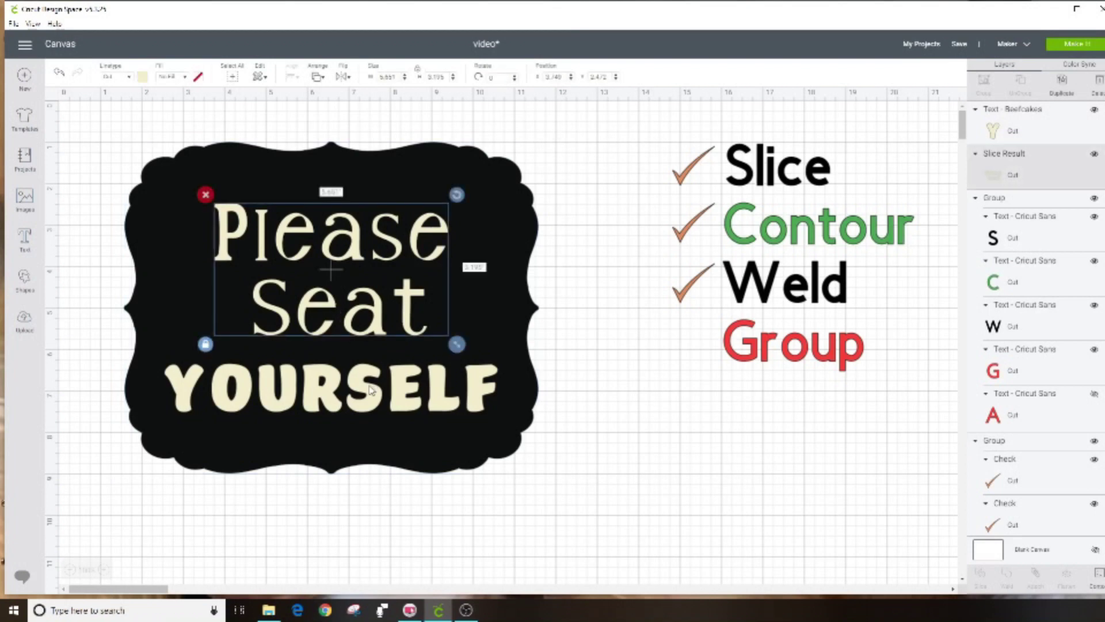
shift+click(349, 392)
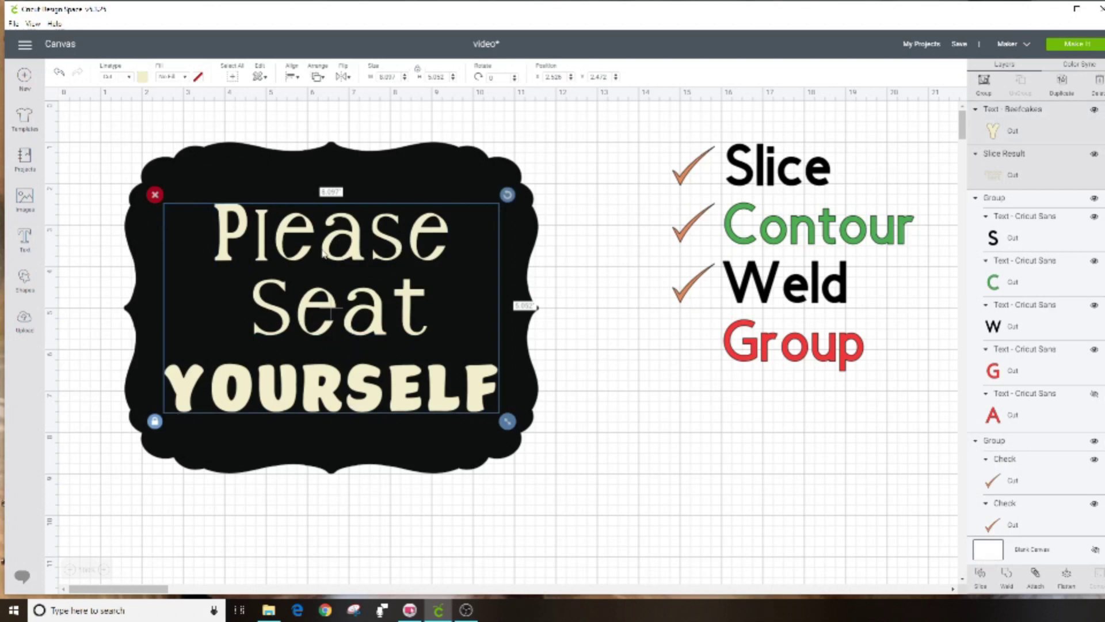
Step: Group Please Seat with YOURSELF, move the group off and back to centre, then choose Make It
click(983, 91)
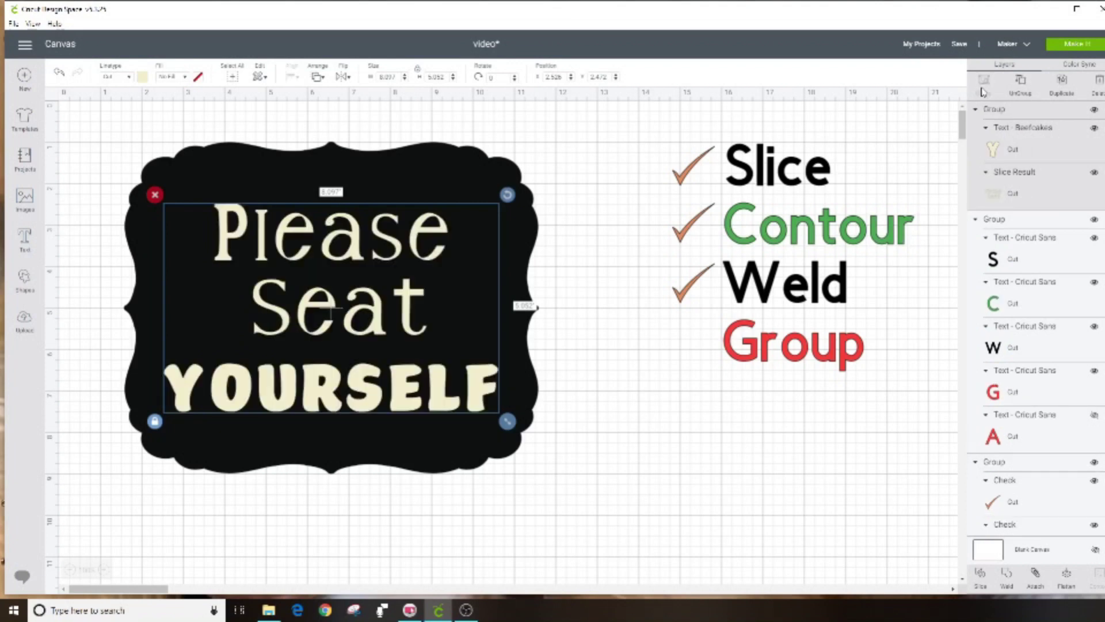
drag(232, 413, 153, 311)
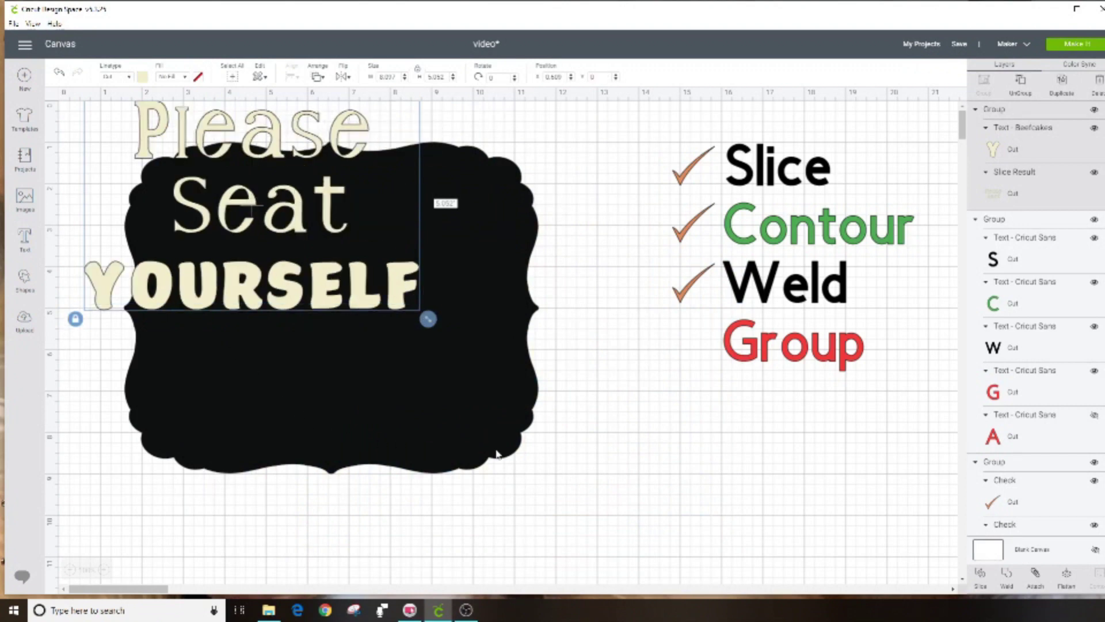
drag(258, 157, 306, 245)
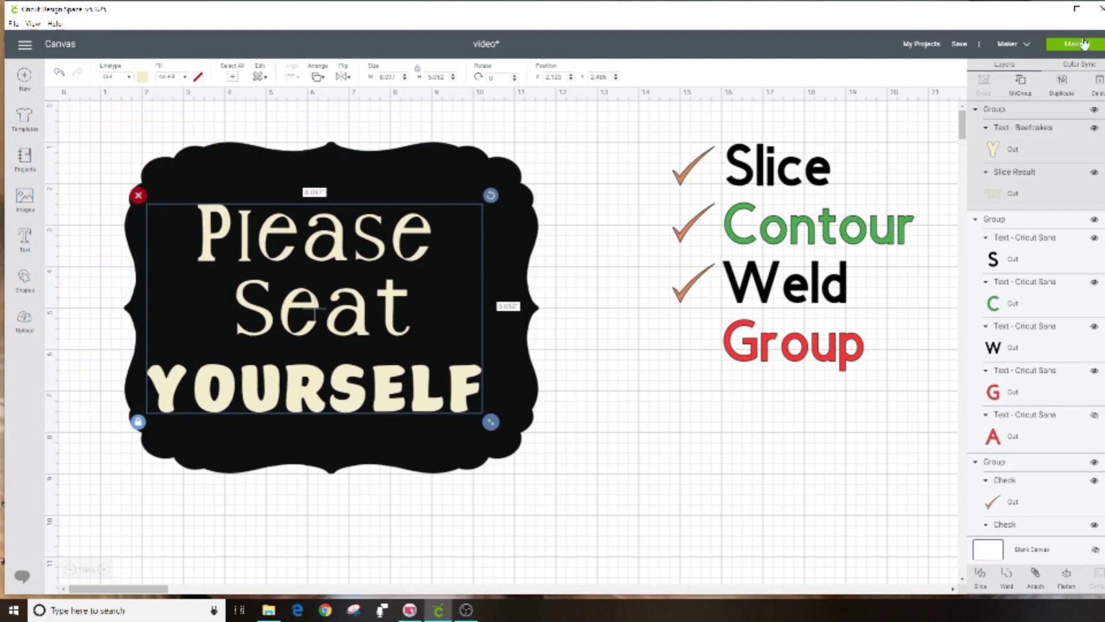
click(1065, 46)
click(1072, 47)
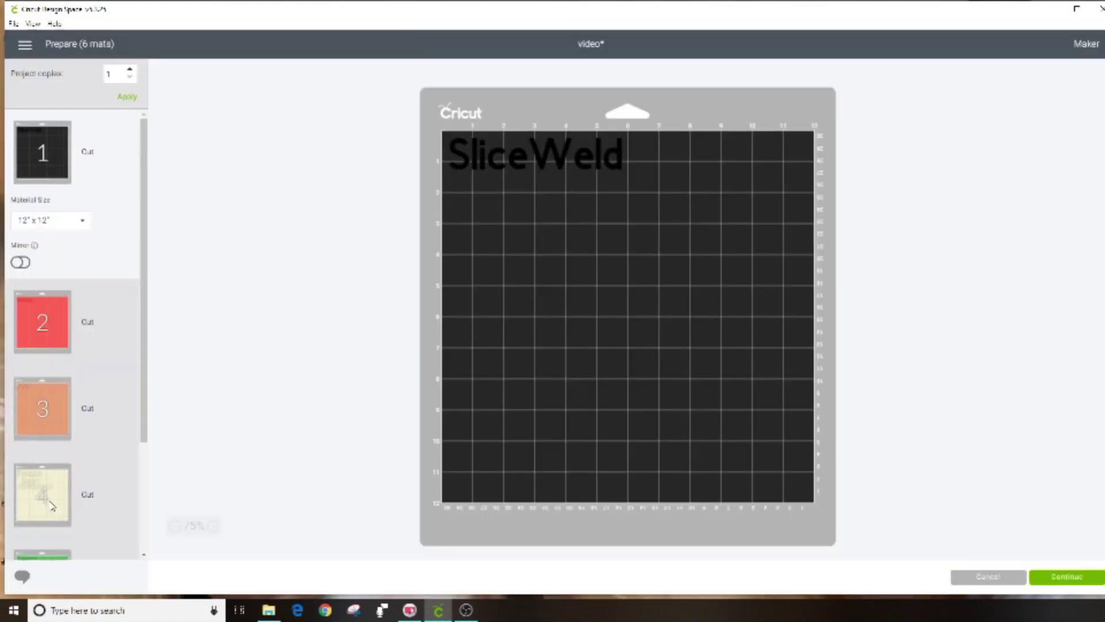
click(52, 505)
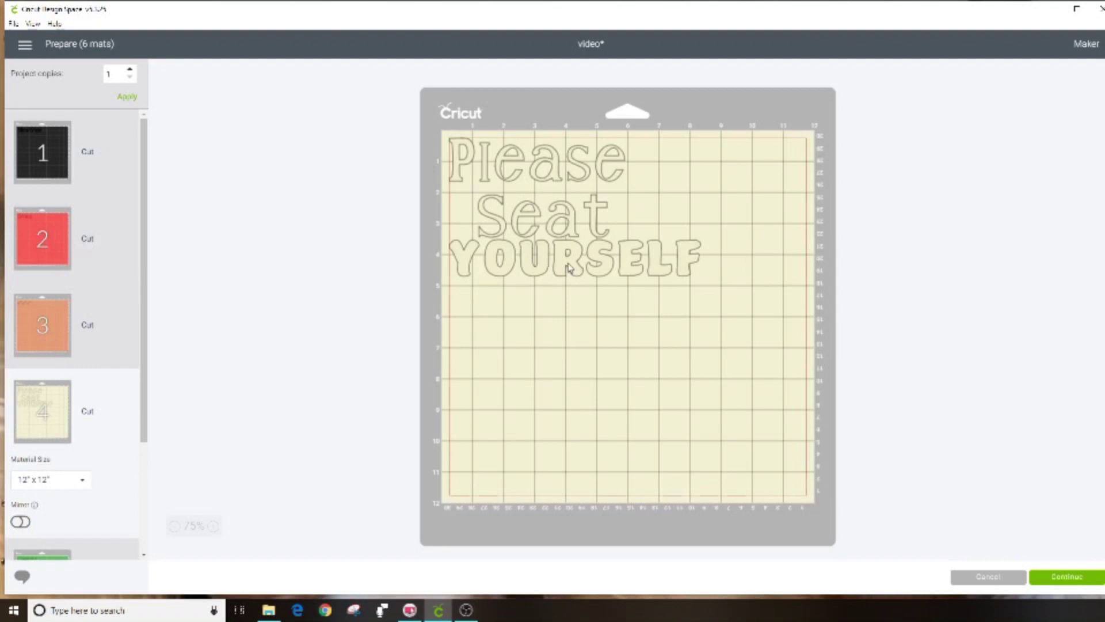
drag(569, 267, 643, 363)
drag(555, 223, 719, 262)
drag(663, 360, 589, 209)
drag(708, 270, 553, 365)
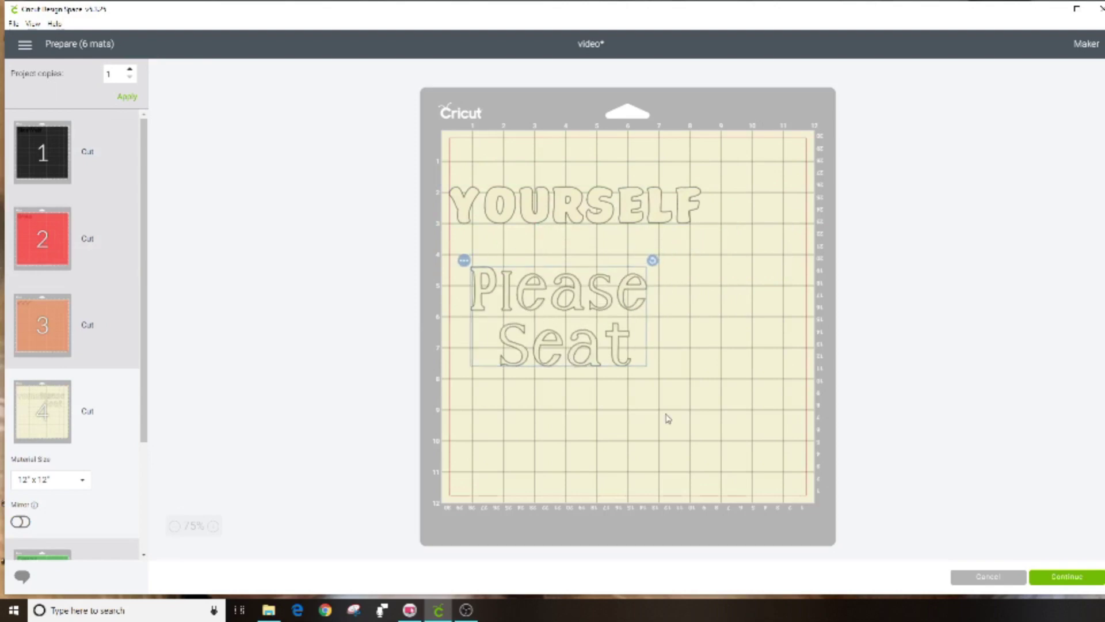
click(974, 578)
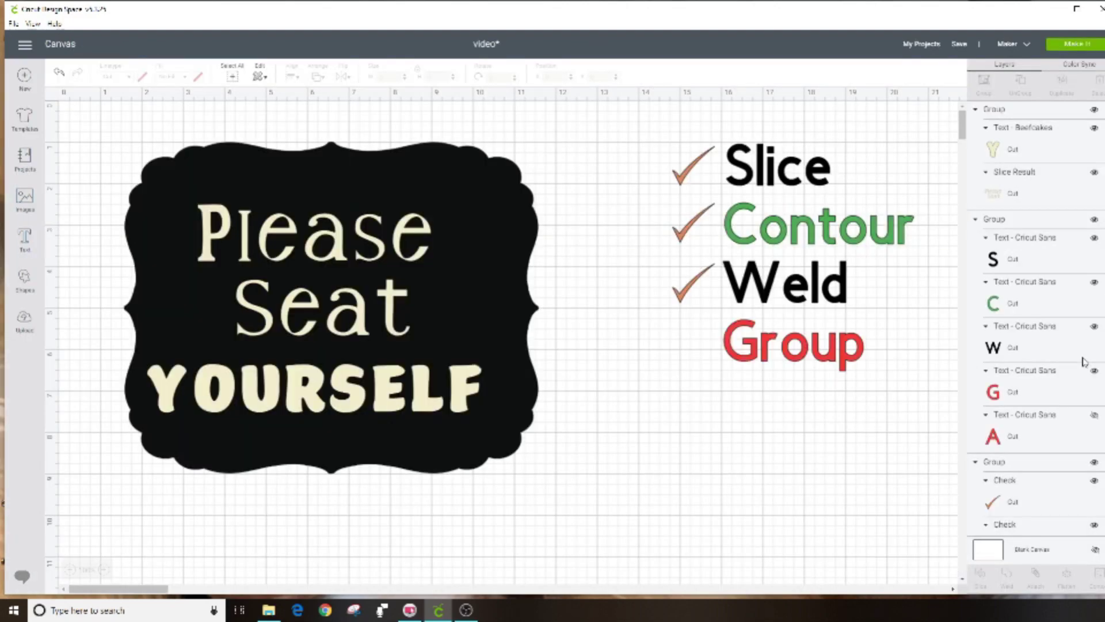
Step: Show the Group check mark and the red Attach heading, then select the 'Please Seat Yourself' text group
scroll(1057, 377, down, 4)
click(1096, 410)
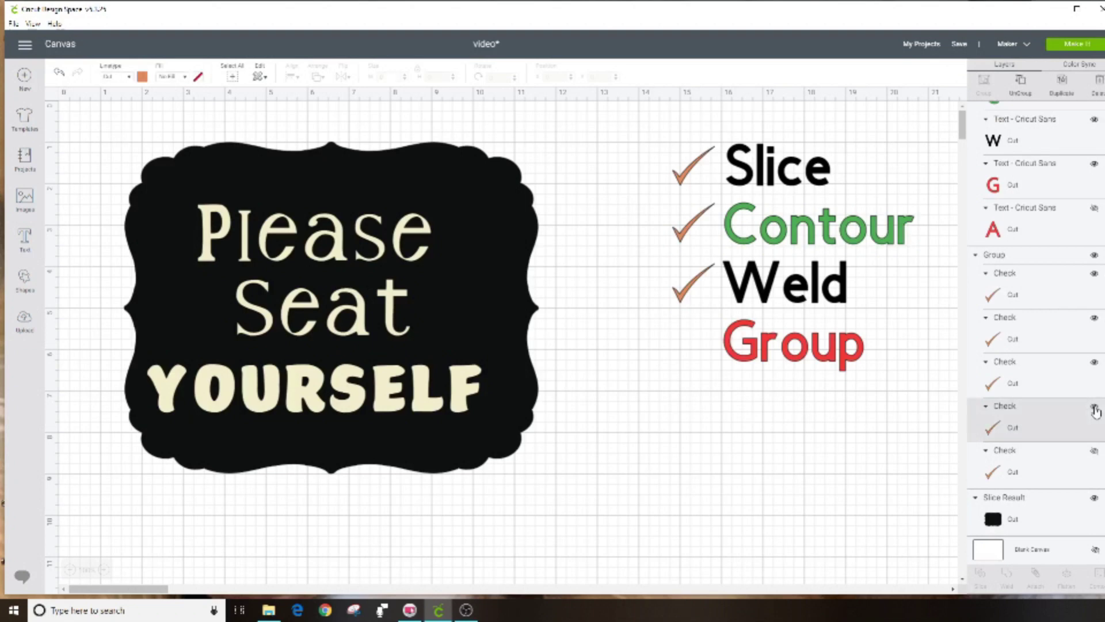
click(1095, 410)
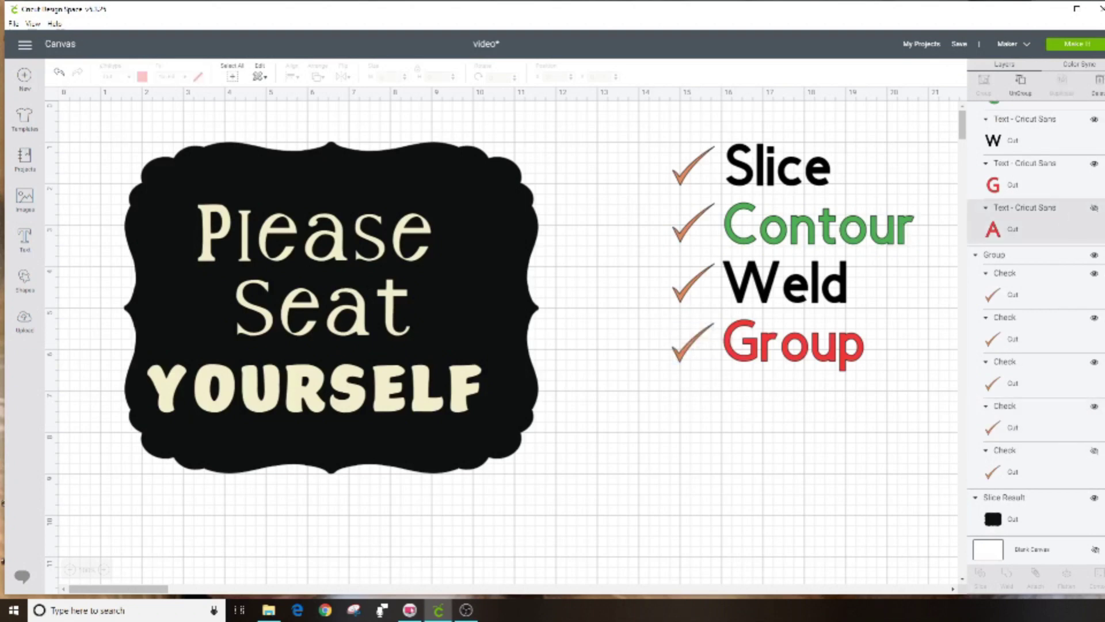
click(1094, 208)
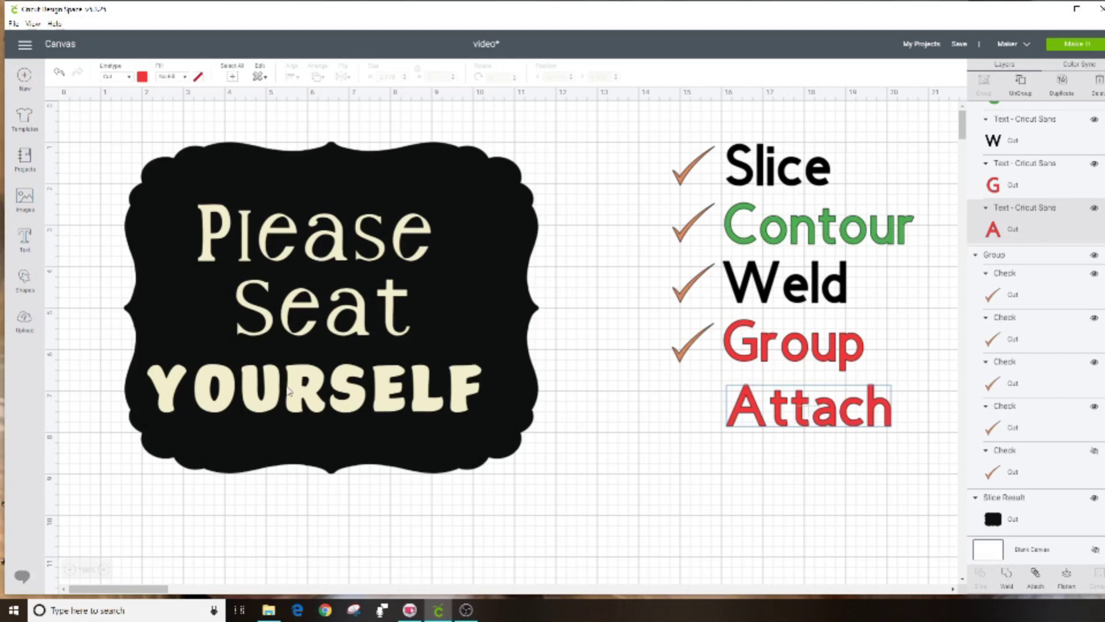
click(341, 331)
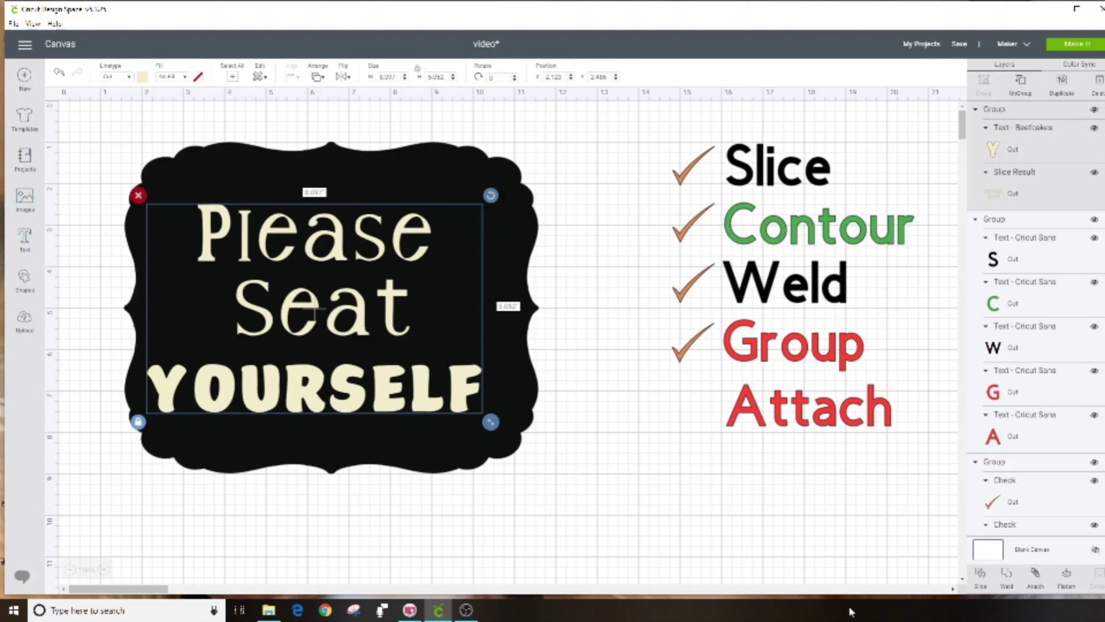
click(1034, 576)
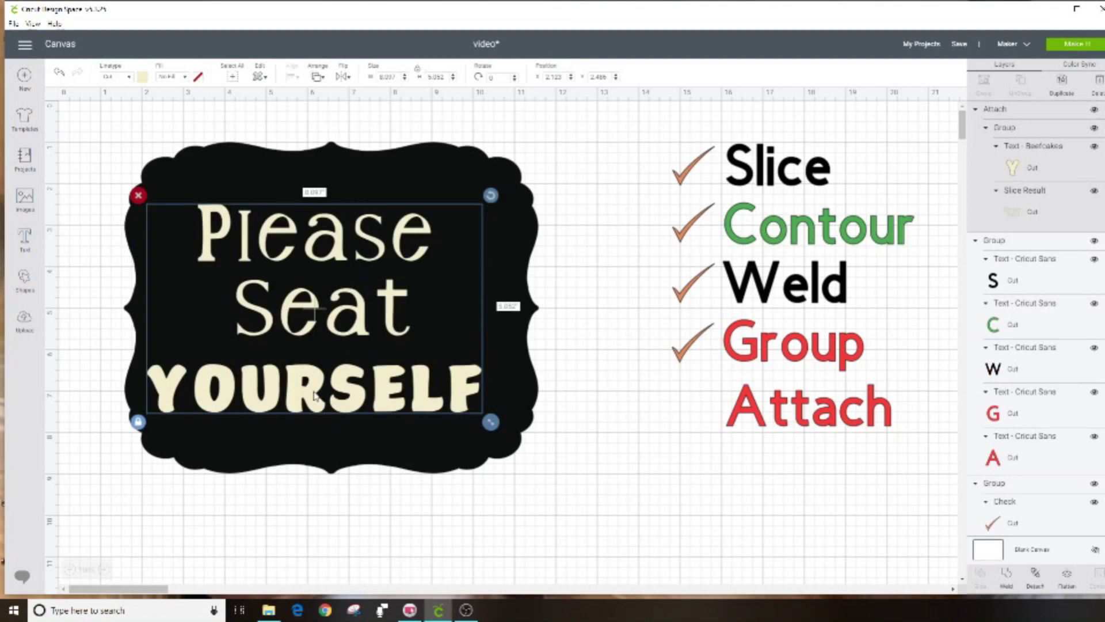
click(1091, 46)
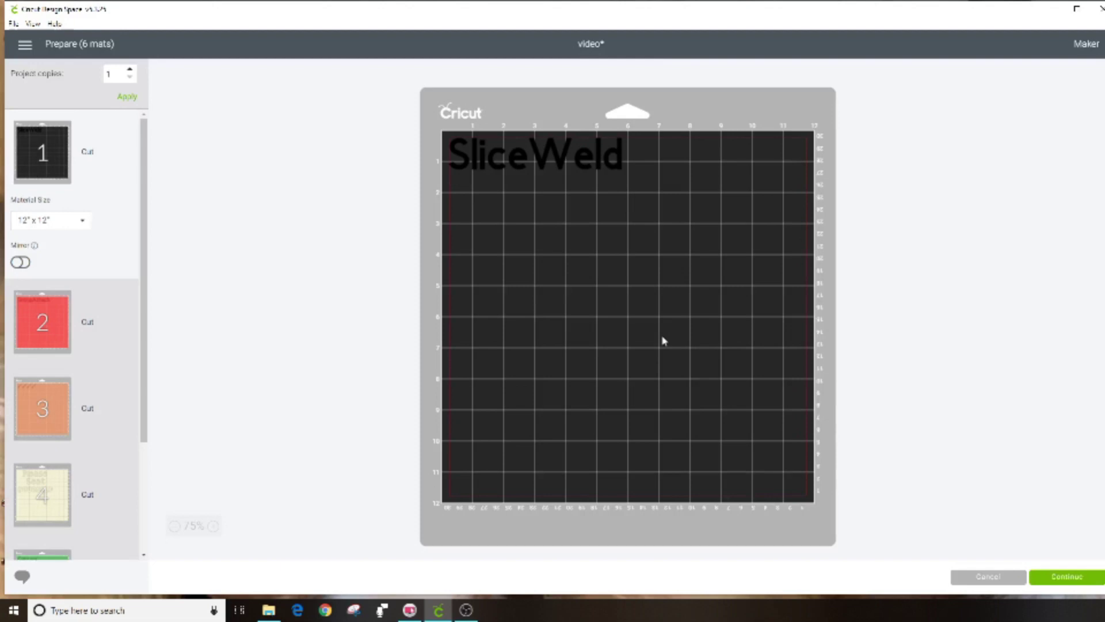
click(33, 496)
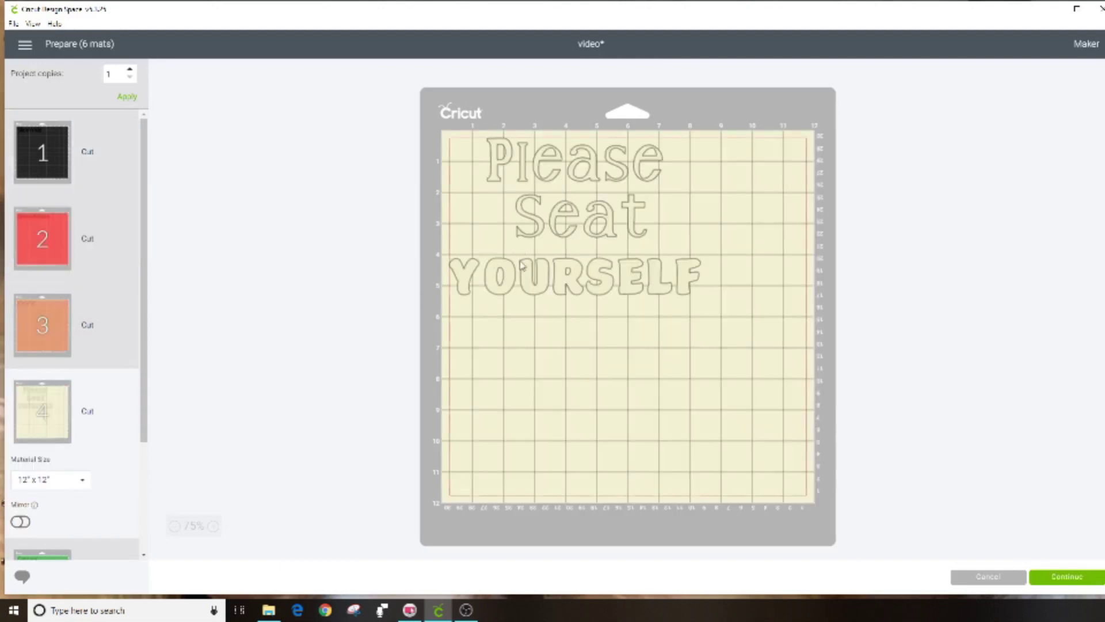
drag(573, 320, 564, 285)
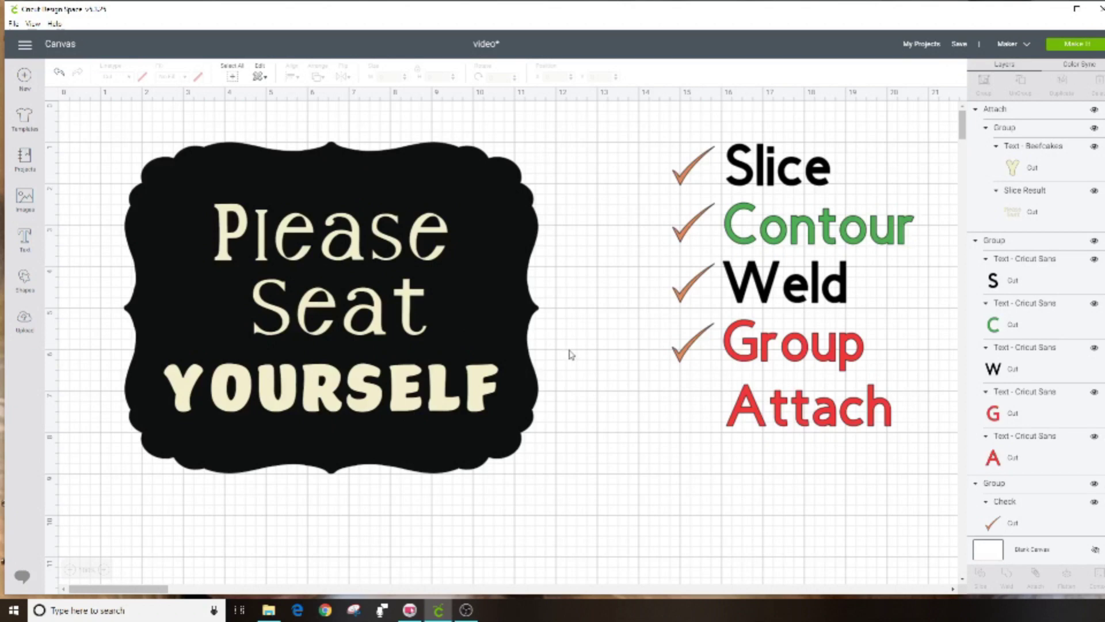
Step: Make the last check mark beside Attach visible and deselect it
scroll(1068, 522, down, 5)
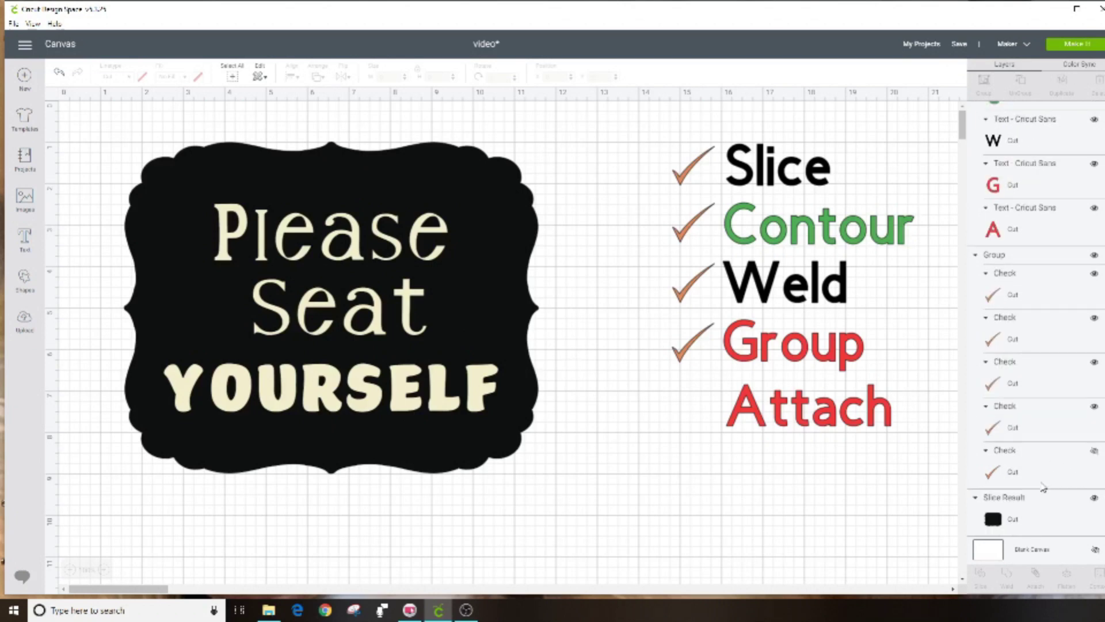
click(1096, 455)
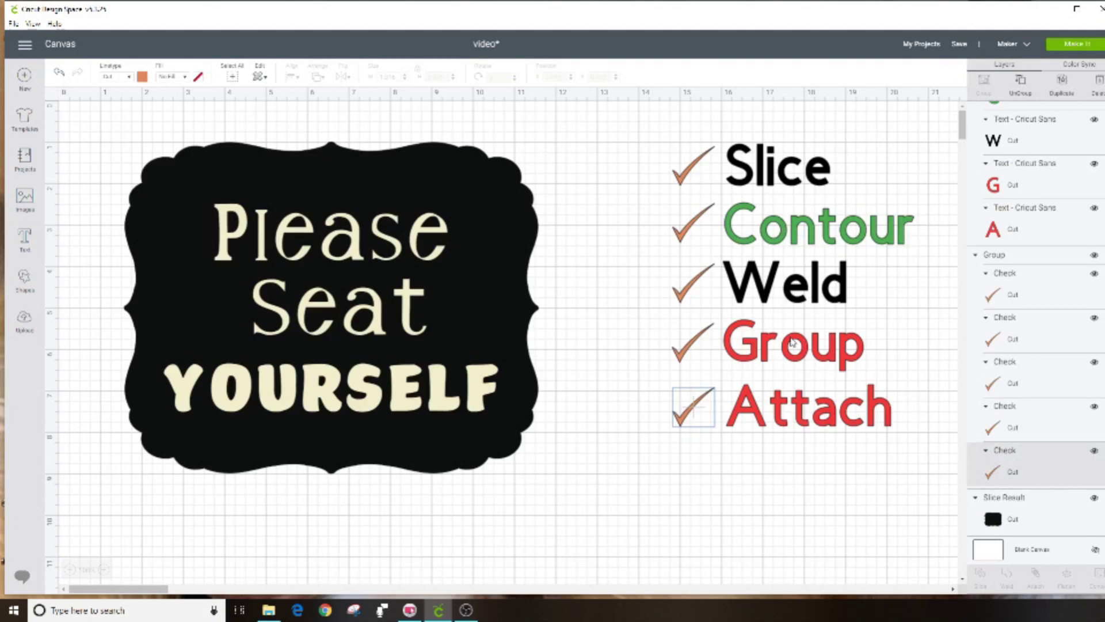
click(754, 517)
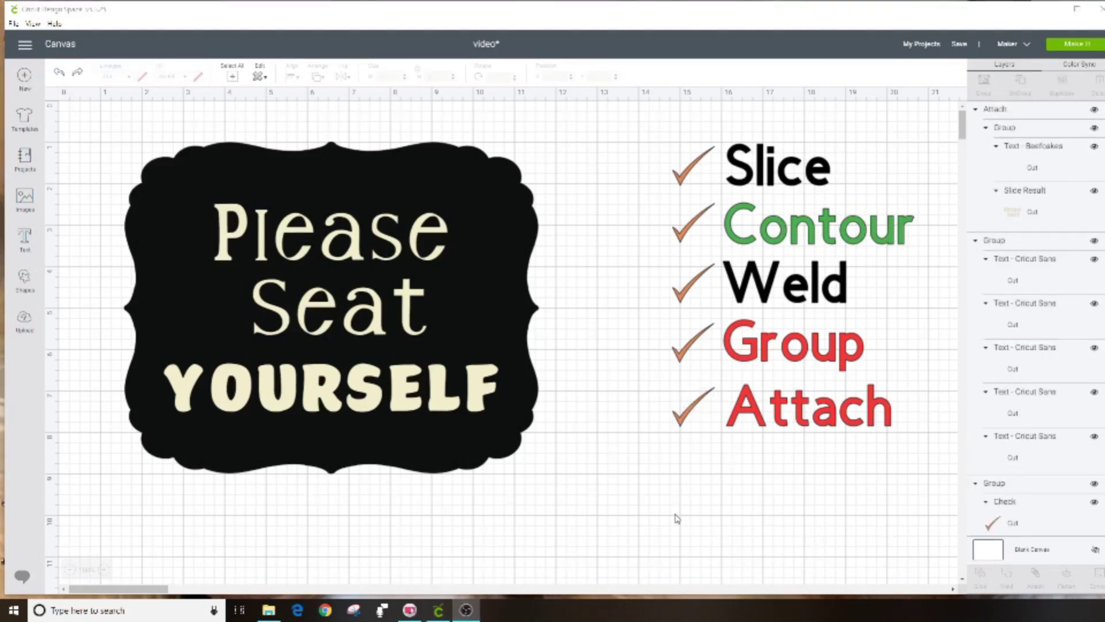